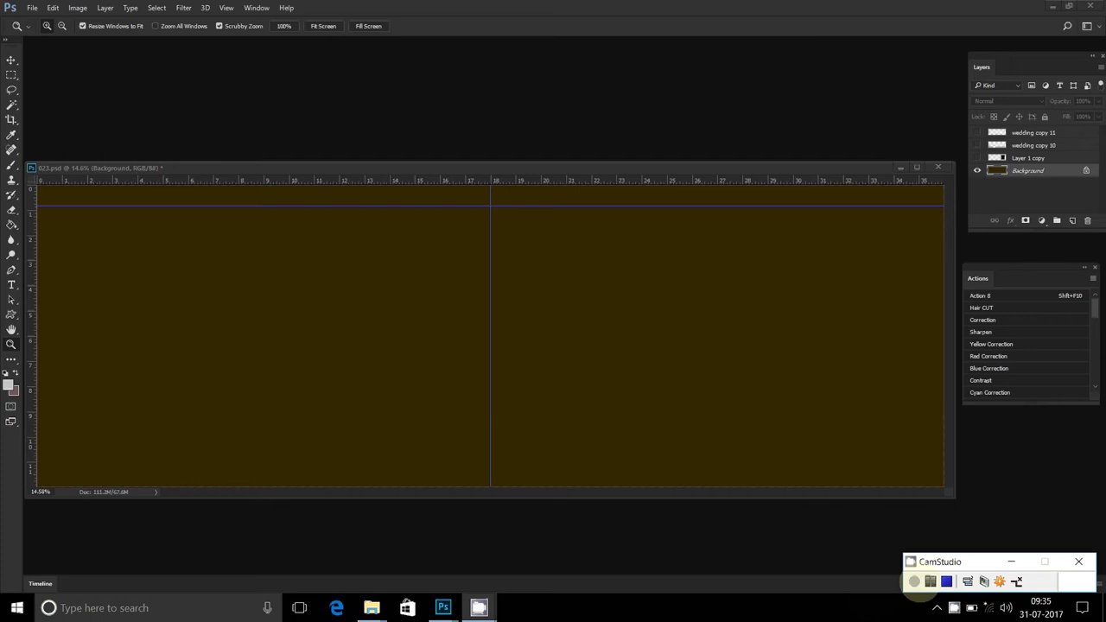
- Select eight photos, DSC_0826 through DSC_0851, in the photos folder and drag them into Photoshop
left_click(372, 607)
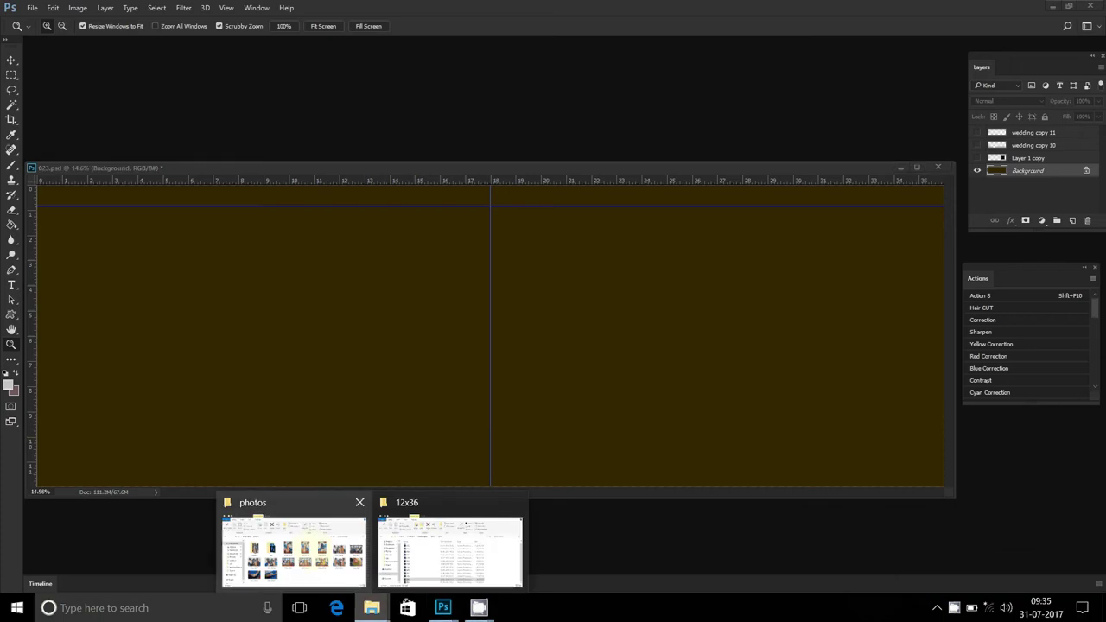
left_click(294, 549)
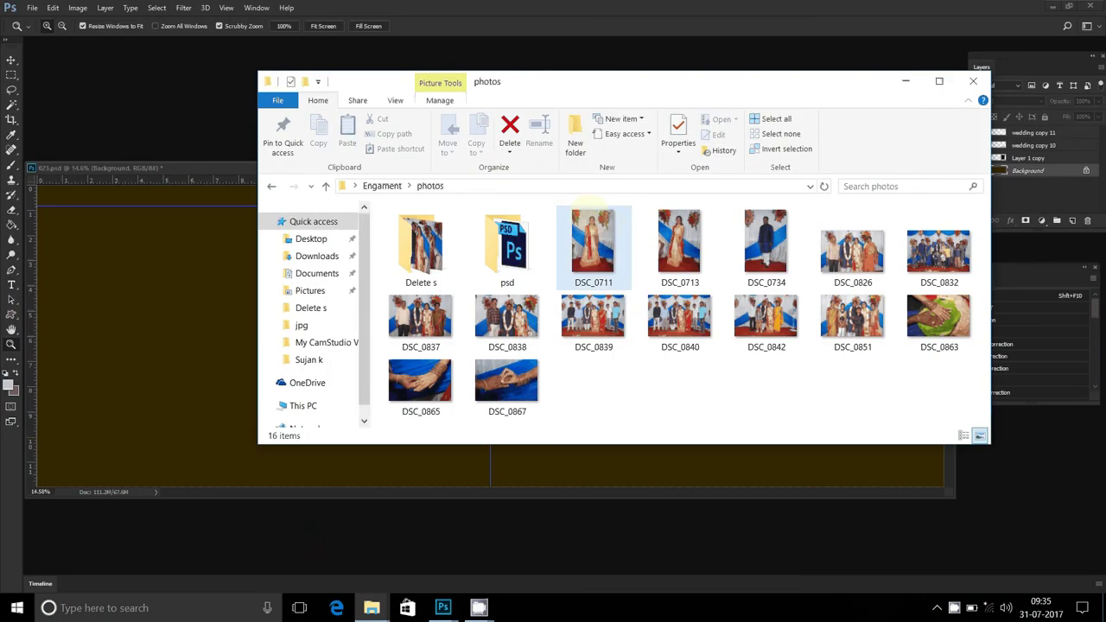
left_click(938, 251)
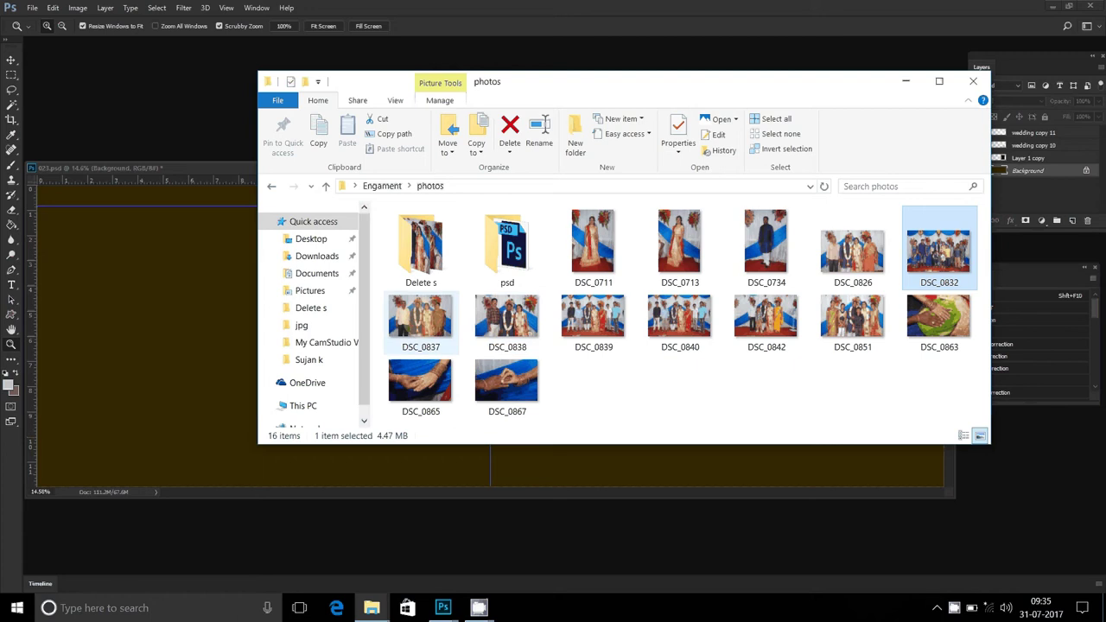
key("shift+Right")
key("shift+Right")
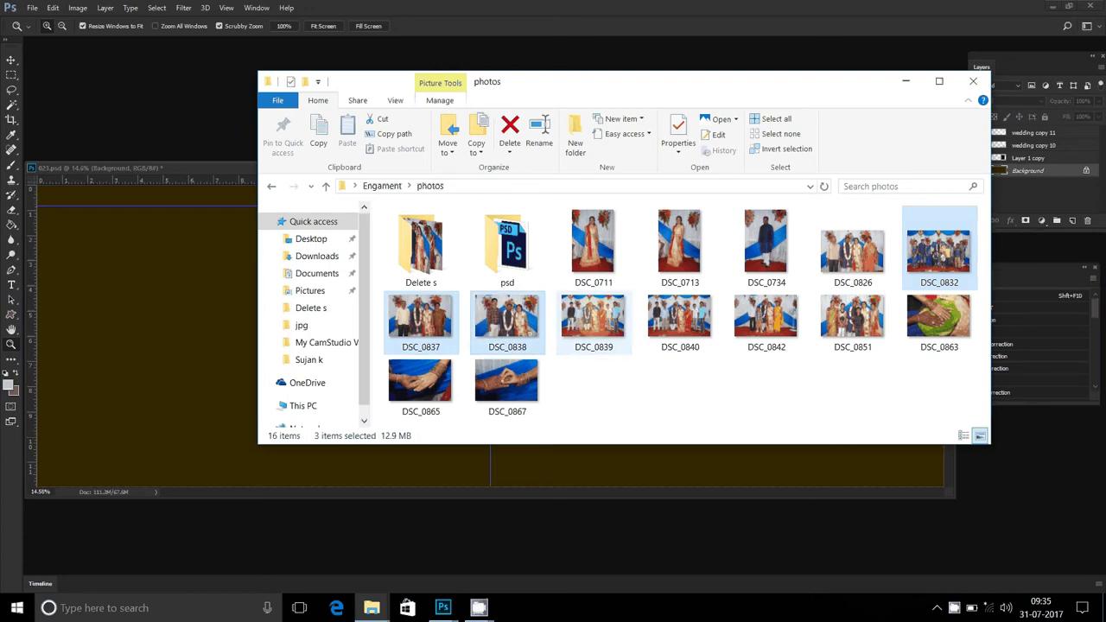
key("shift+Right")
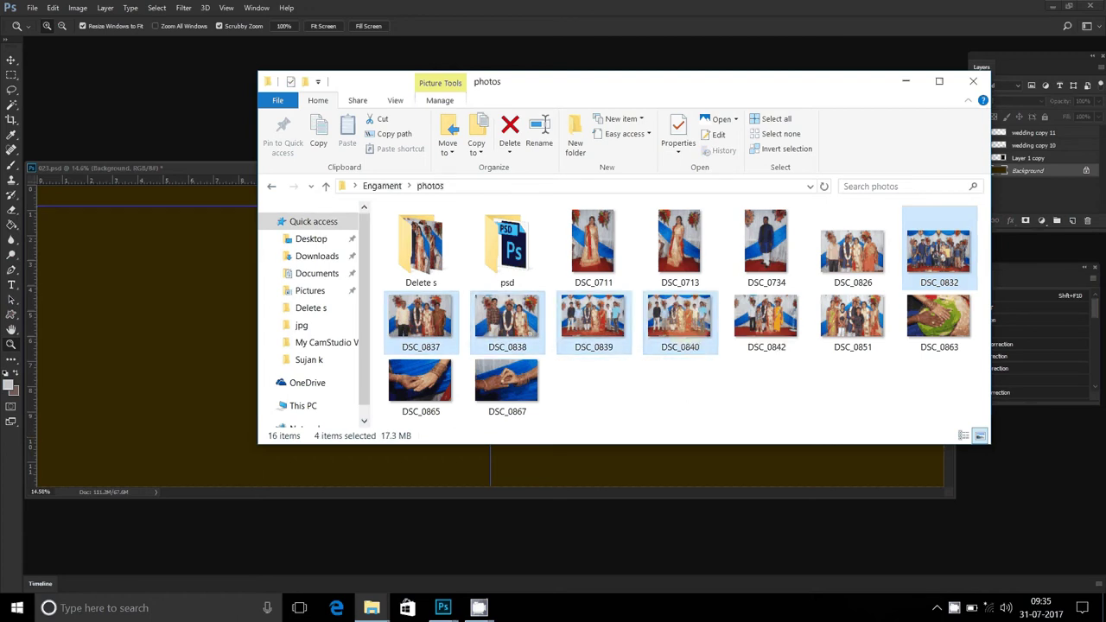
key("shift+Right")
key("shift+Right")
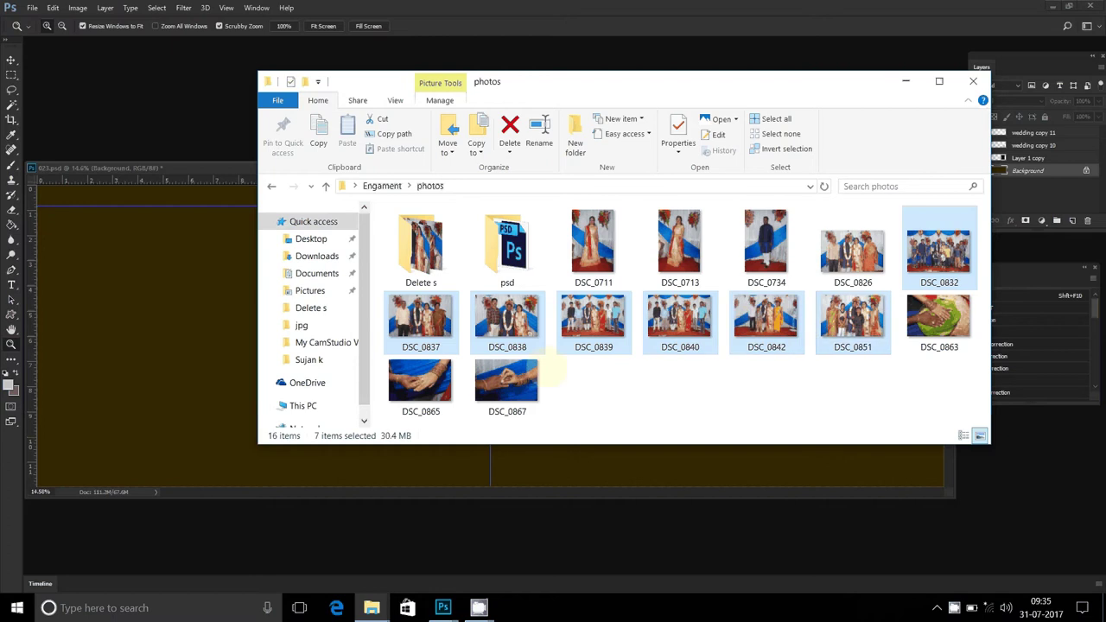
key("shift+Right")
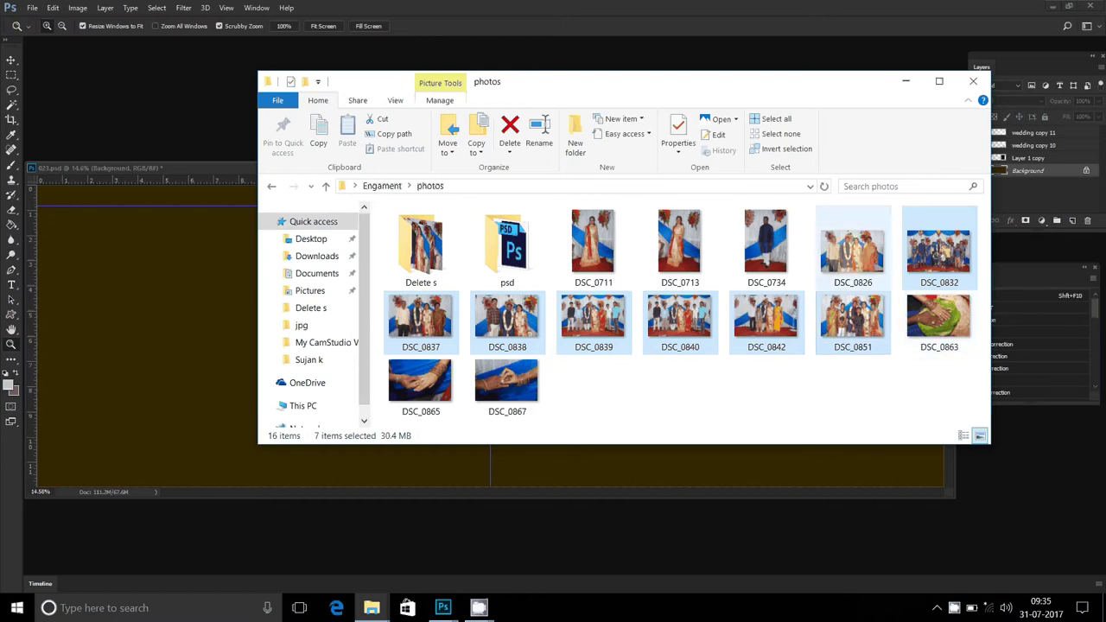
left_click(853, 250, "ctrl")
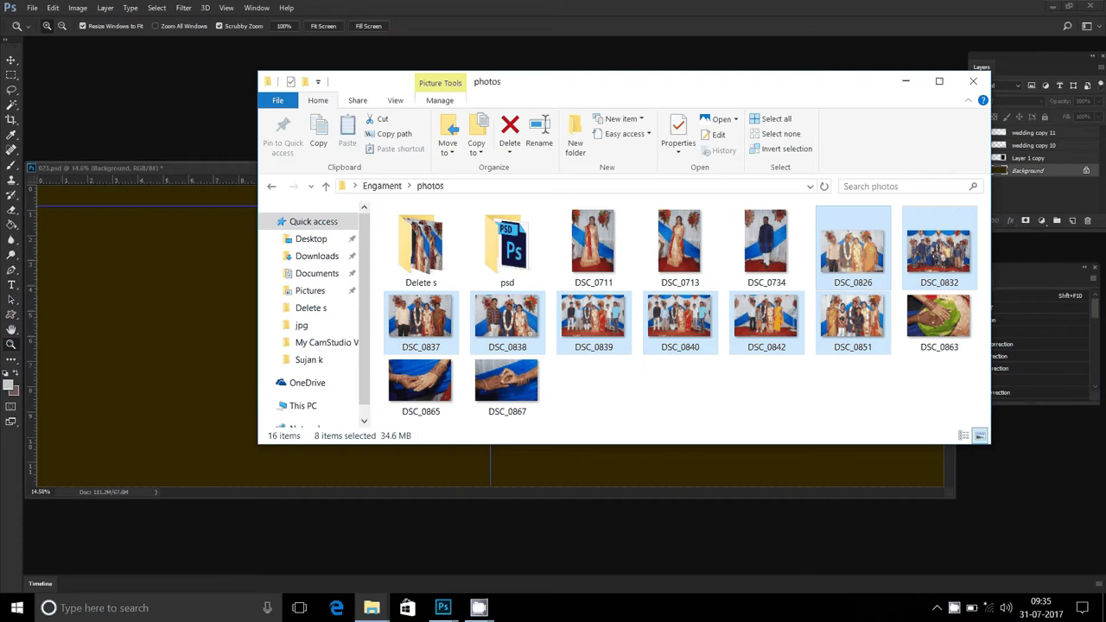
mouse_move(853, 251)
left_mouse_down()
mouse_move(97, 117)
mouse_move(111, 129)
left_mouse_up()
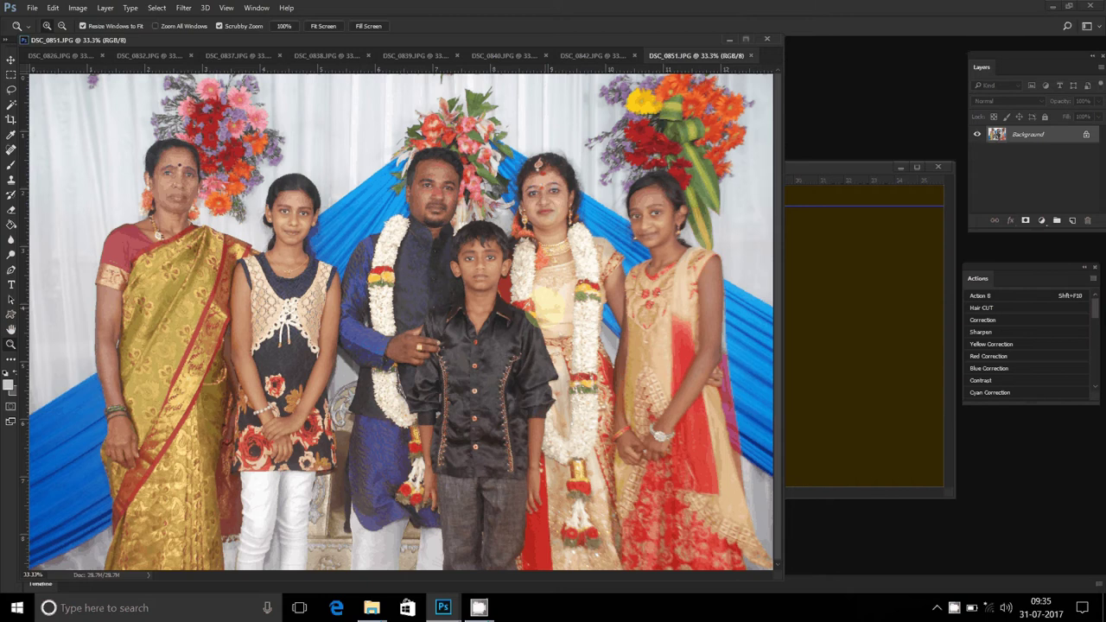
- Resize DSC_0851 to 8 inches wide and bring it into 023.psd as Layer 1
key("ctrl+alt+i")
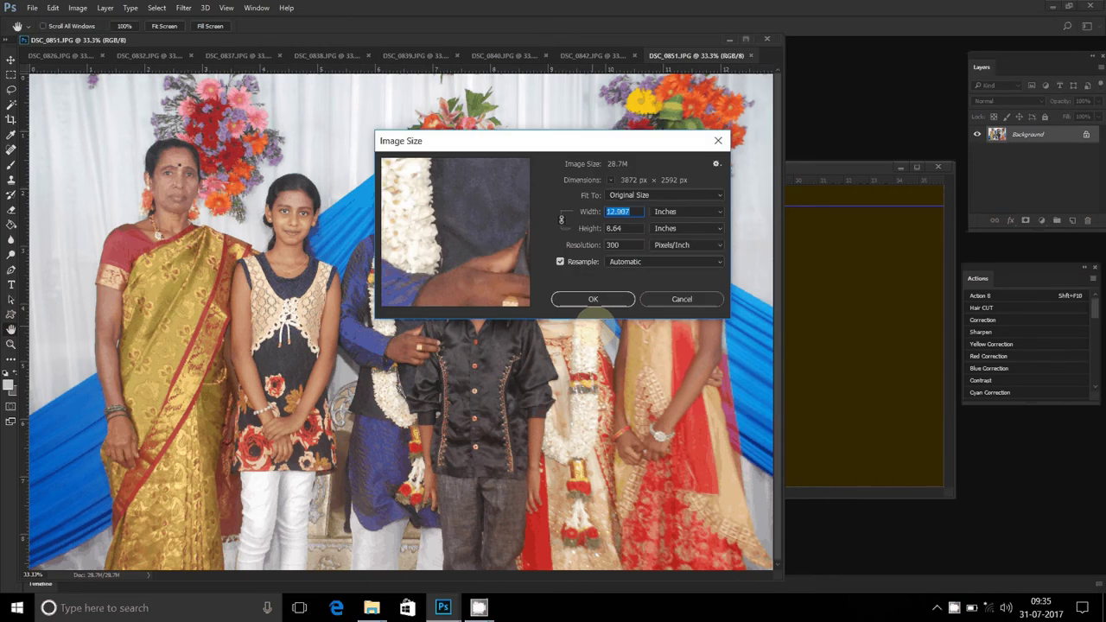
type("8")
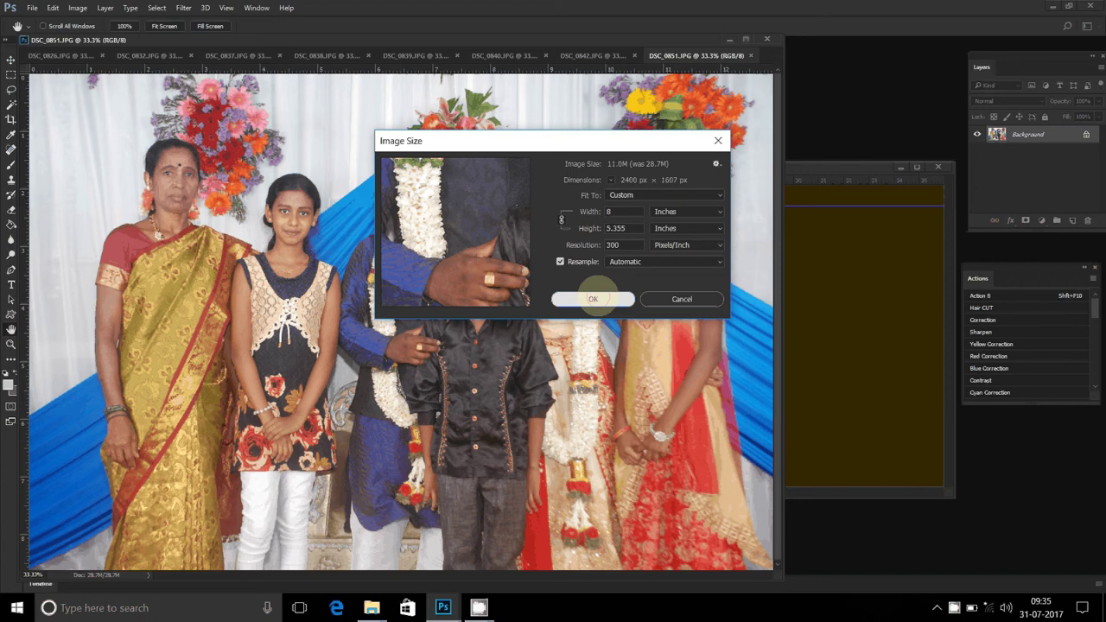
left_click(593, 299)
left_click(830, 302)
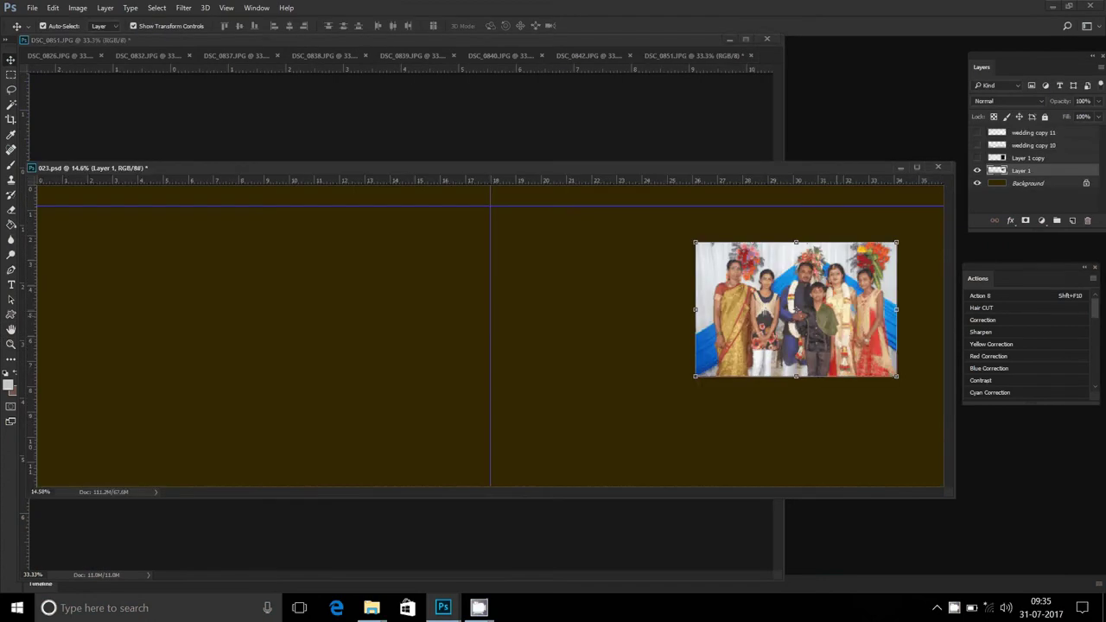
- Move DSC_0851 to the right page's lower right, close its original unsaved, and dock 023.psd
left_click_drag(831, 303, 883, 395)
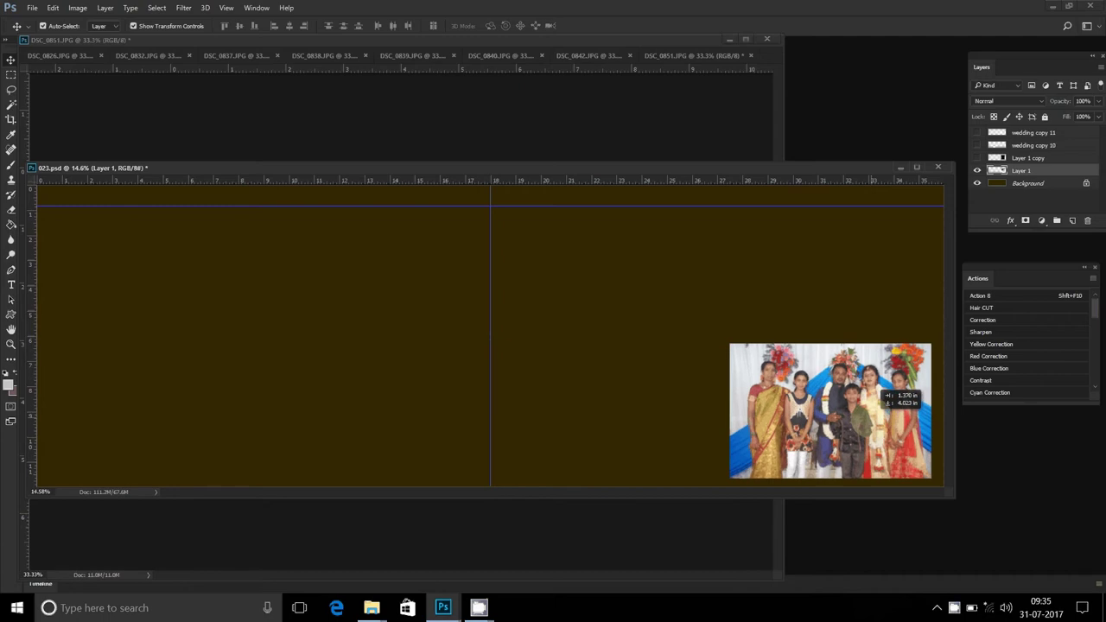
left_click(683, 124)
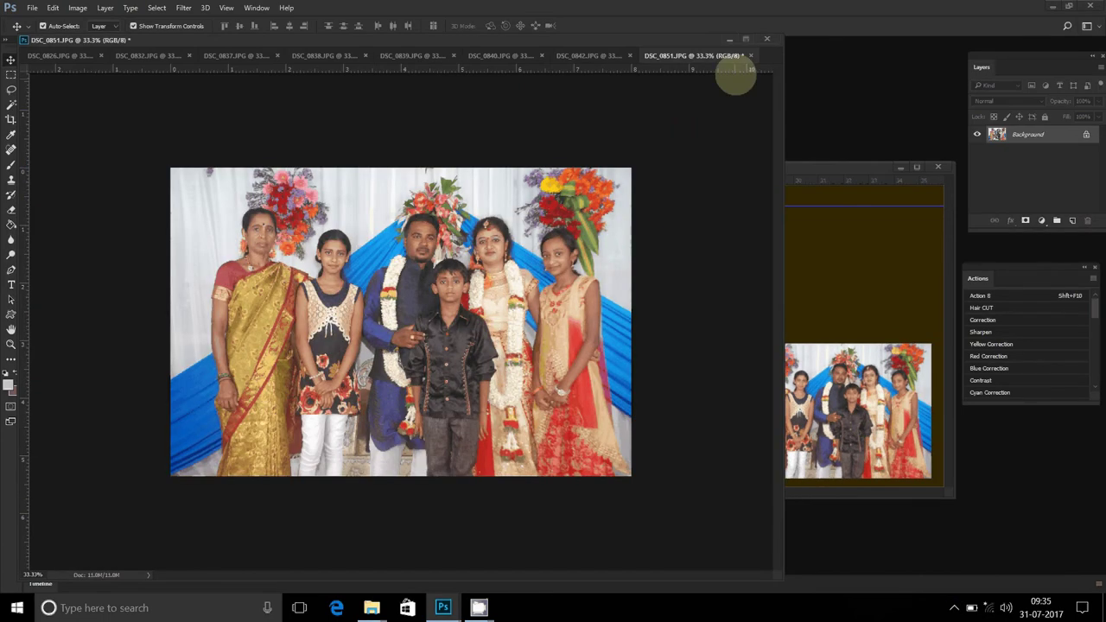
left_click(749, 55)
left_click(555, 219)
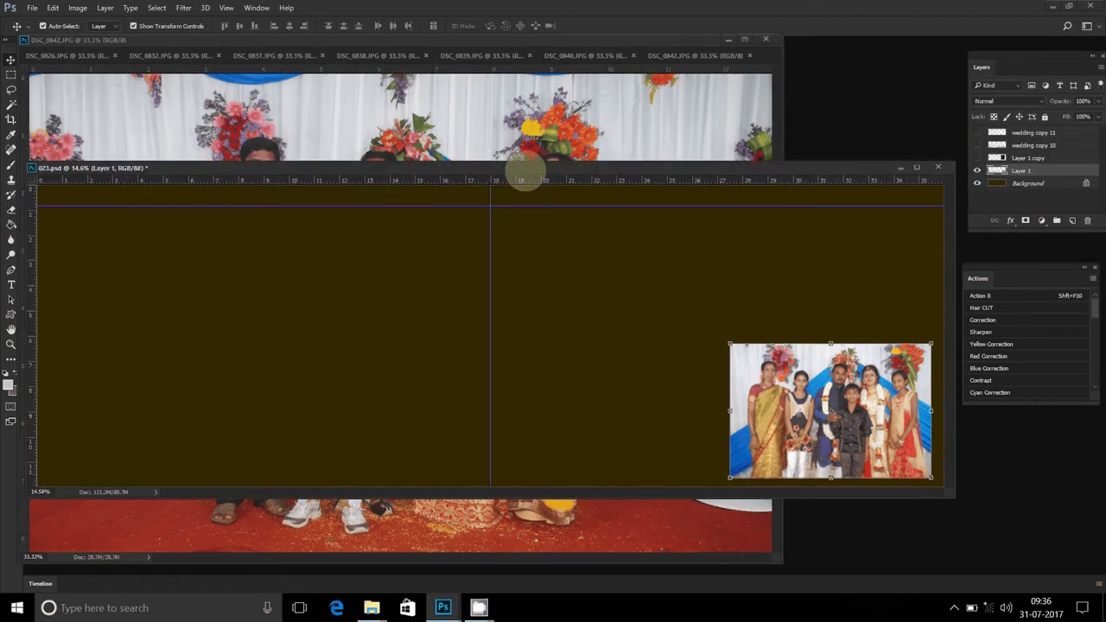
mouse_move(524, 168)
left_mouse_down()
mouse_move(513, 59)
mouse_move(646, 62)
left_mouse_up()
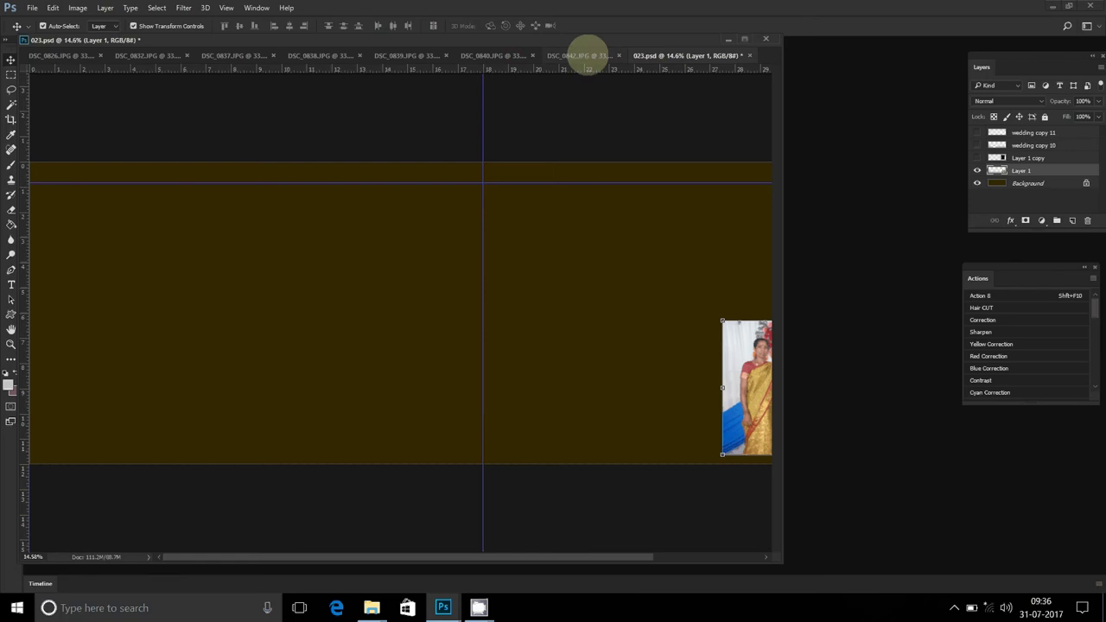
left_click(589, 54)
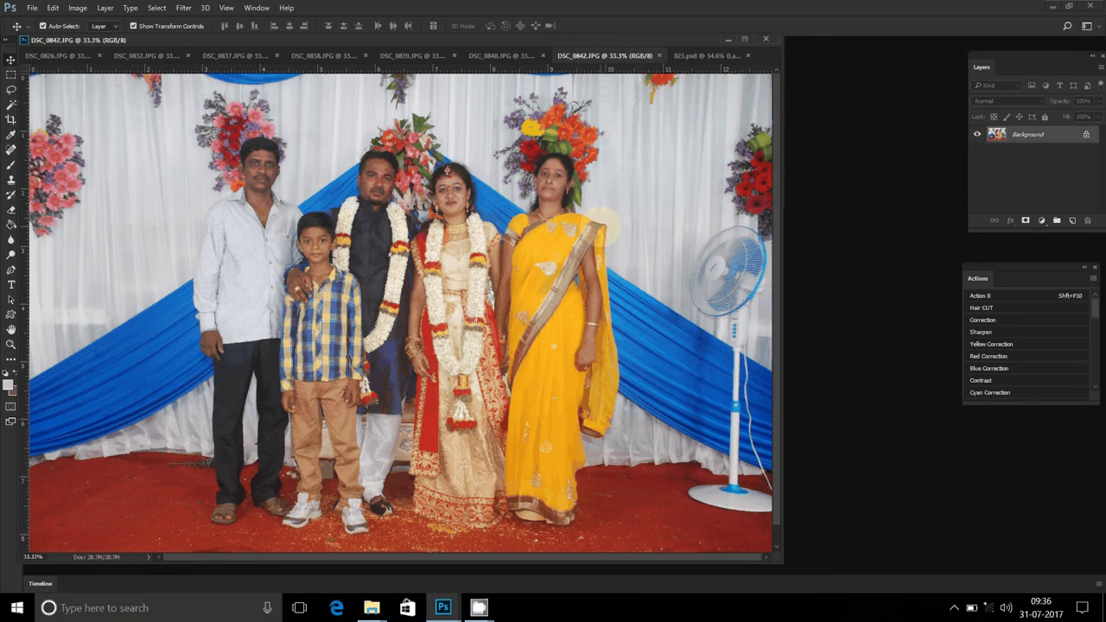
- Resize DSC_0842 to 8 inches wide and drop it into 023.psd as Layer 2
key("ctrl+alt+i")
type("8")
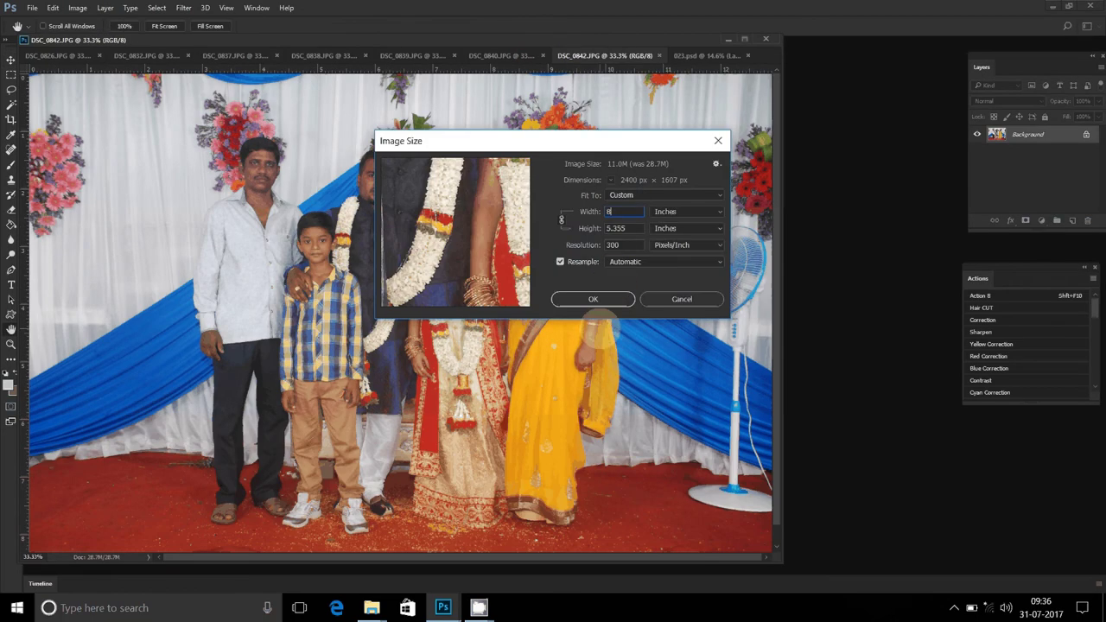
key("Return")
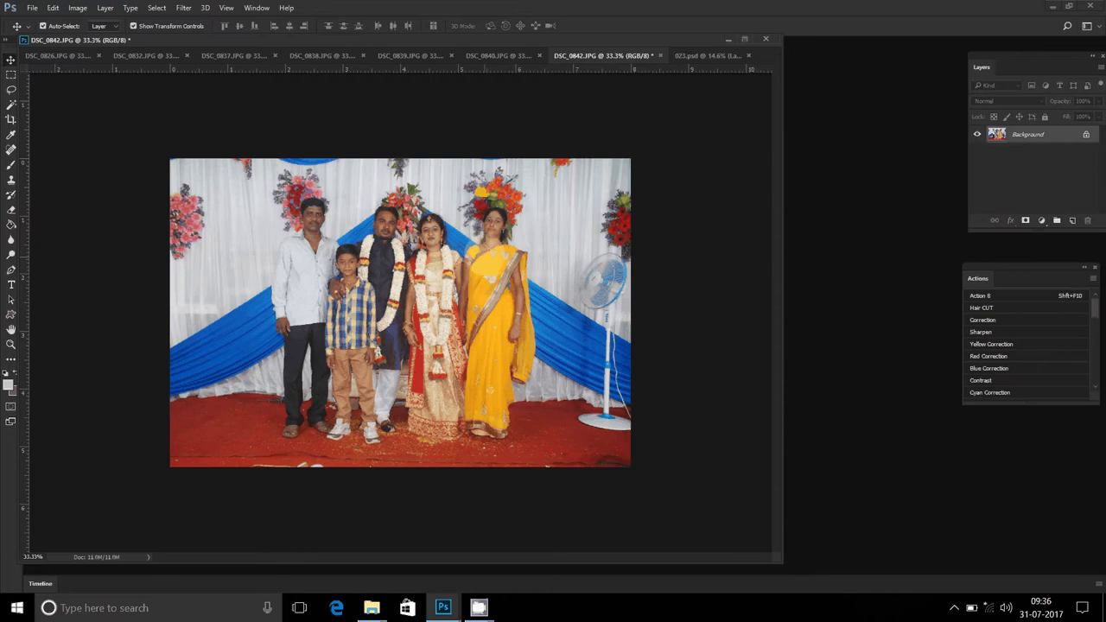
key("ctrl+a")
key("ctrl+t")
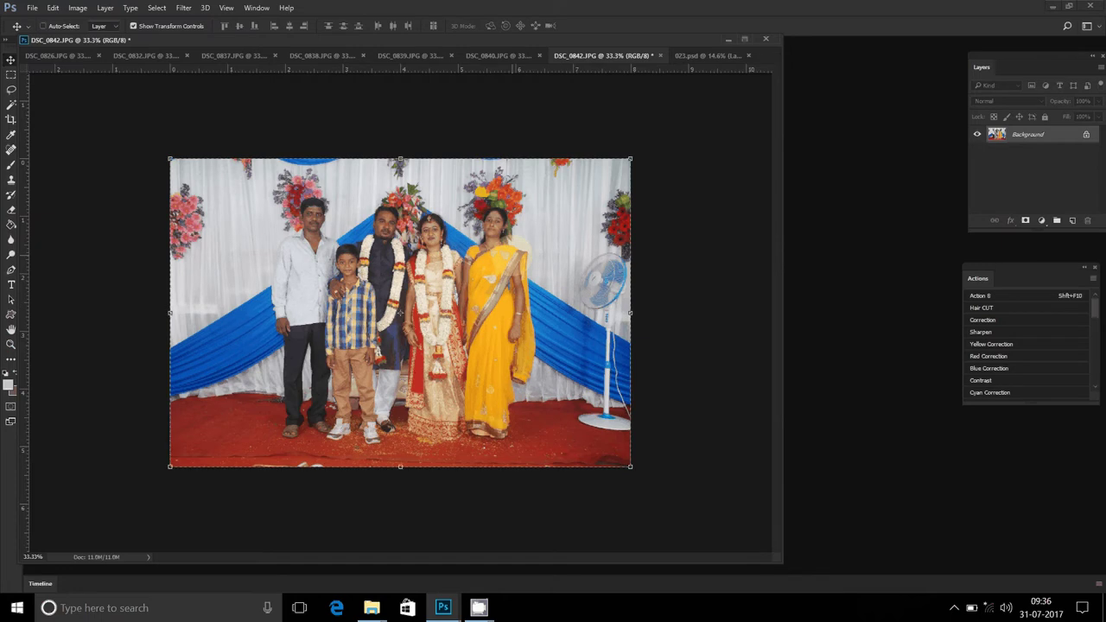
left_click_drag(501, 249, 664, 65)
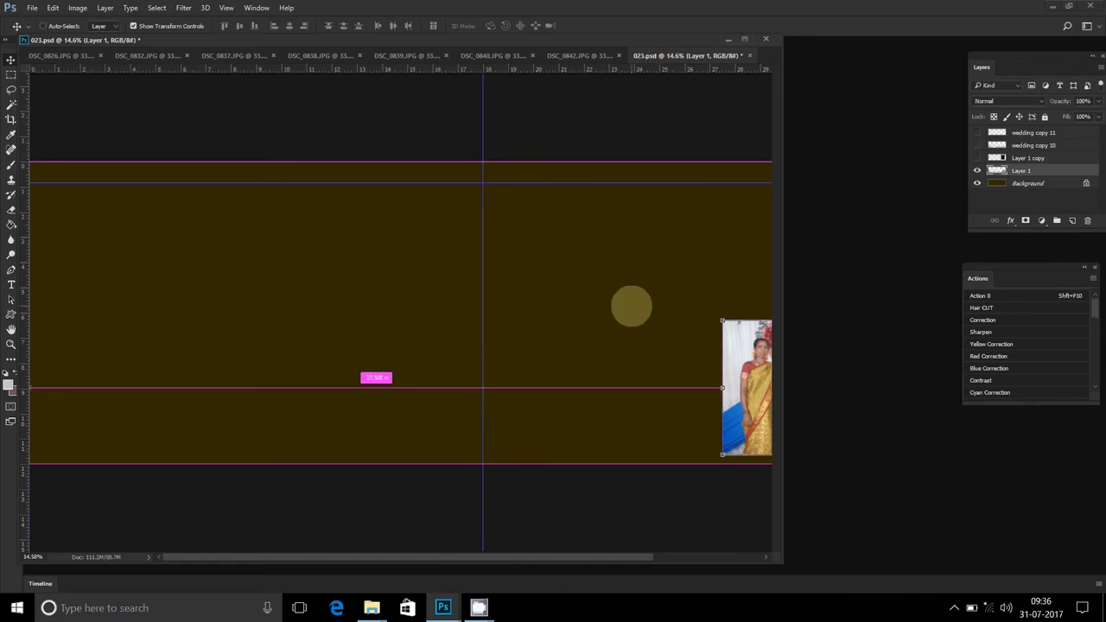
left_click_drag(663, 64, 631, 306)
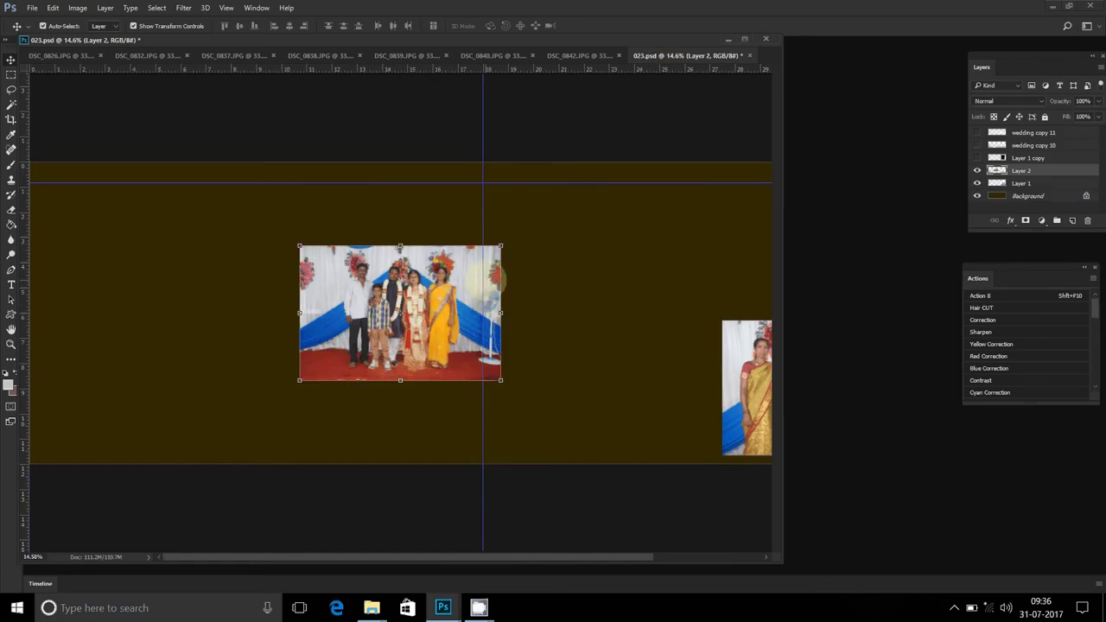
- Fit the spread on screen and move DSC_0842 into the right page's top-right slot
key("z")
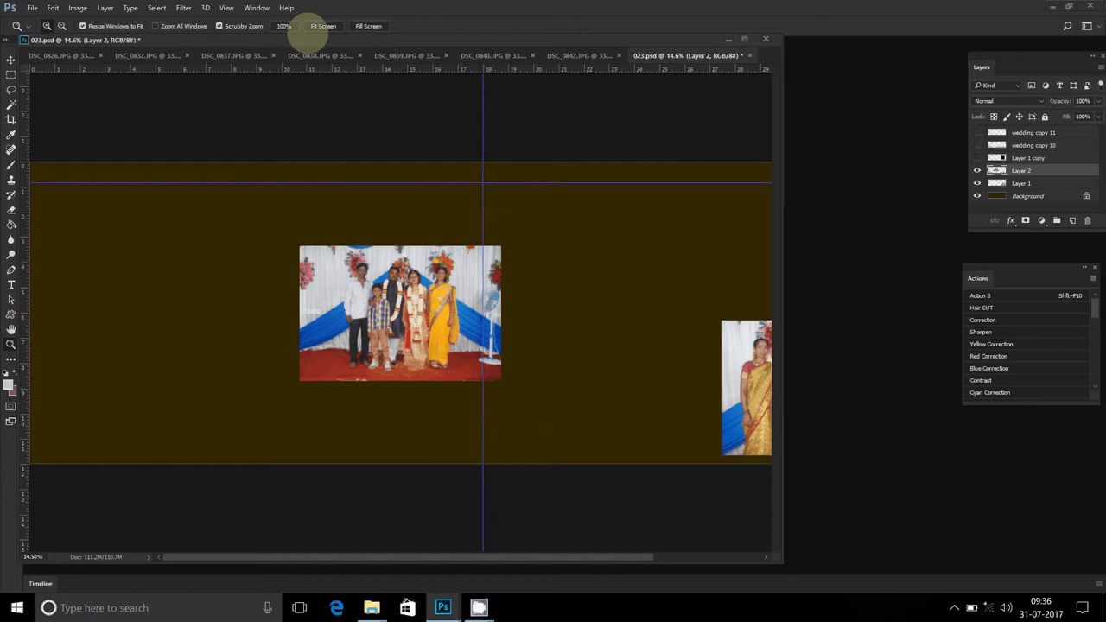
left_click(323, 26)
key("v")
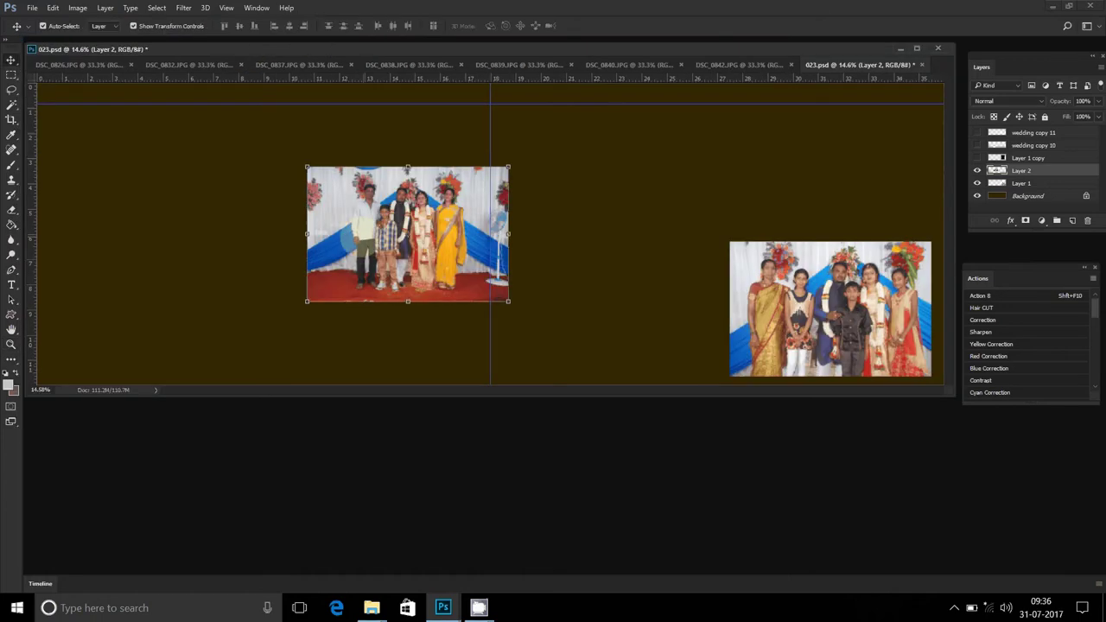
mouse_move(362, 237)
left_mouse_down()
mouse_move(760, 177)
mouse_move(802, 149)
left_mouse_up()
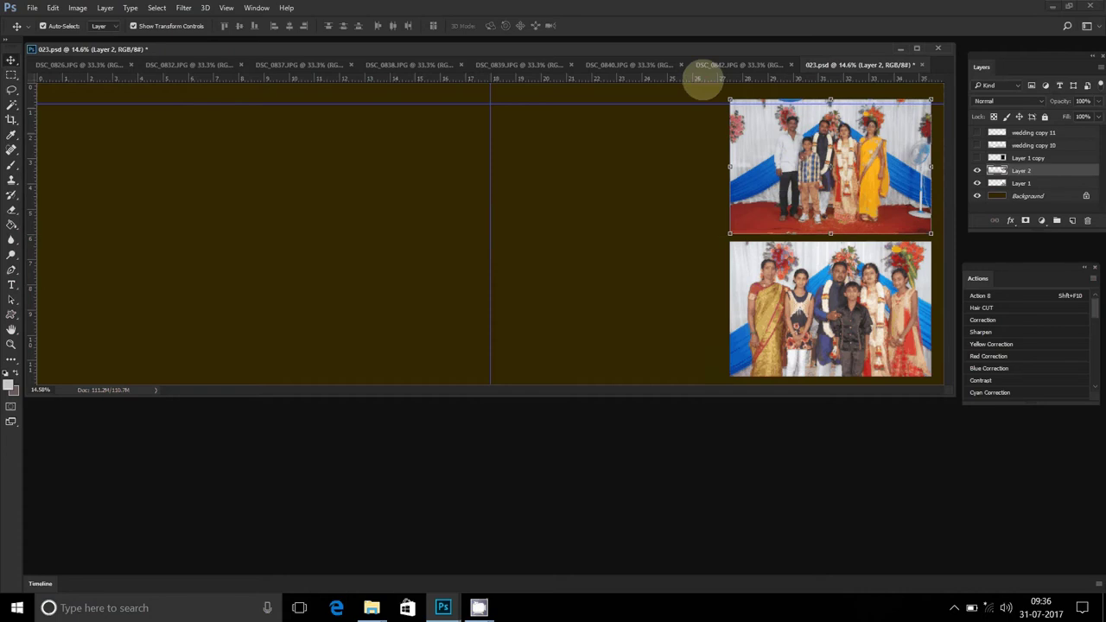
left_click(714, 65)
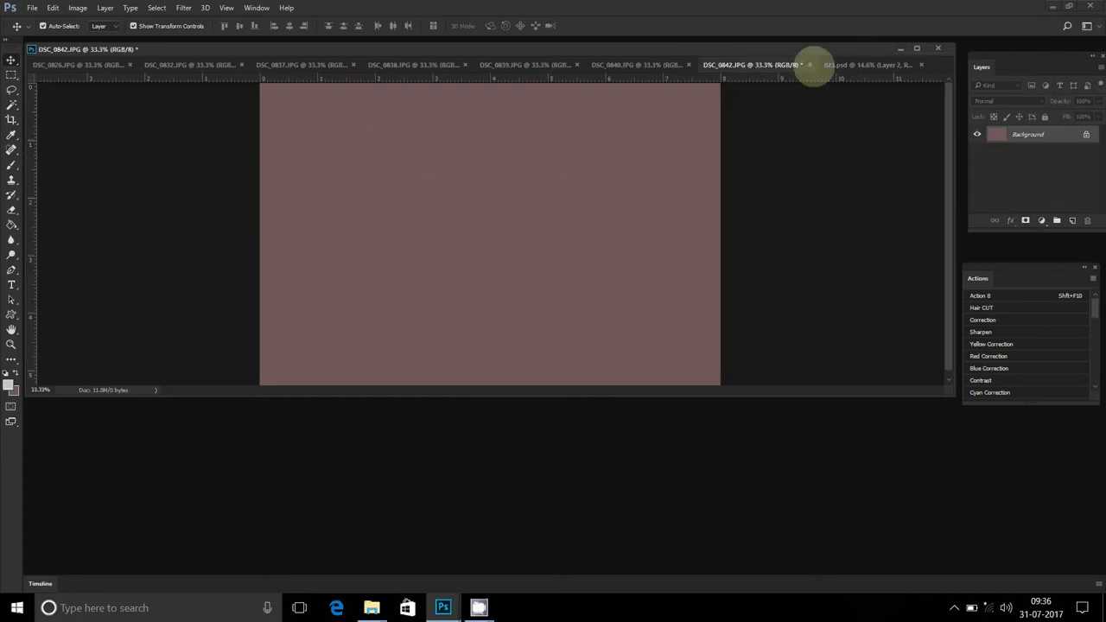
- Close the DSC_0842 and DSC_0839 photos without saving
left_click(808, 65)
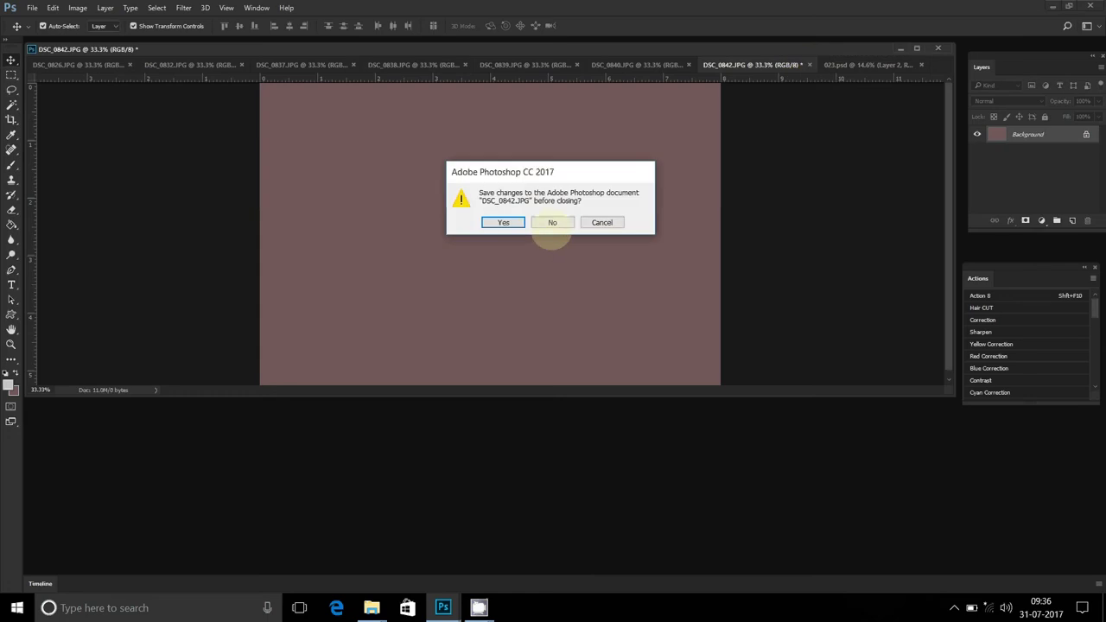
left_click(548, 222)
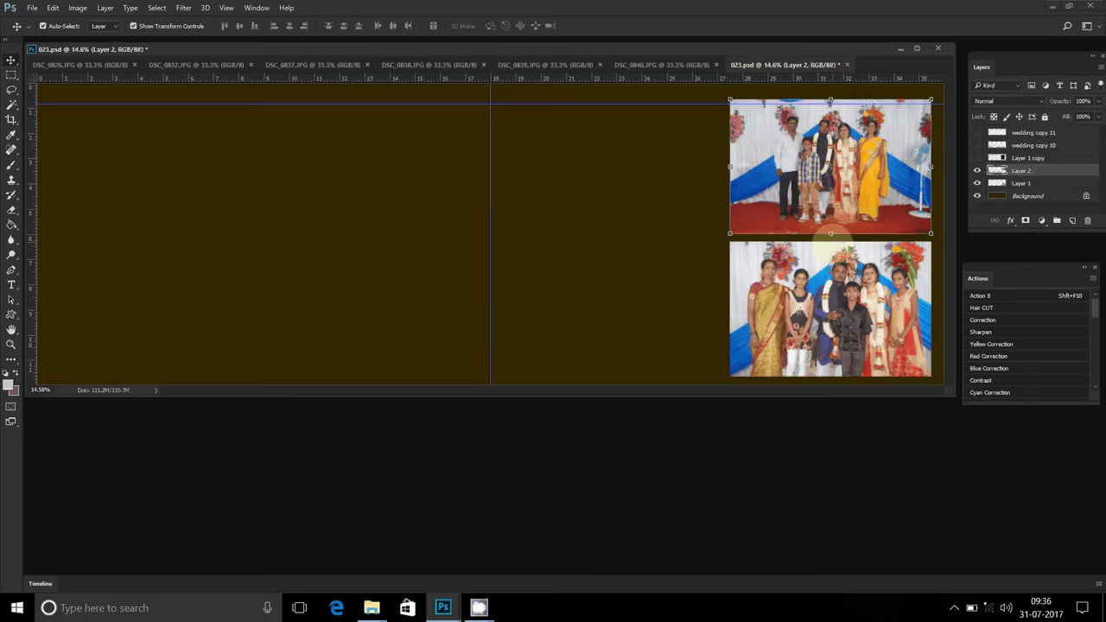
left_click(682, 64)
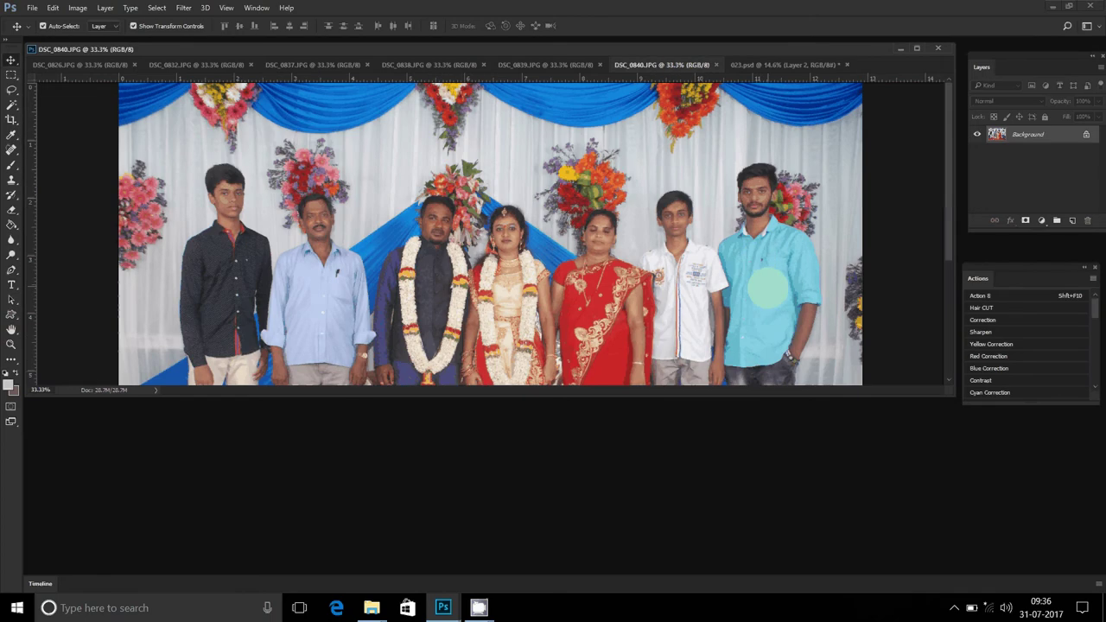
left_click(575, 66)
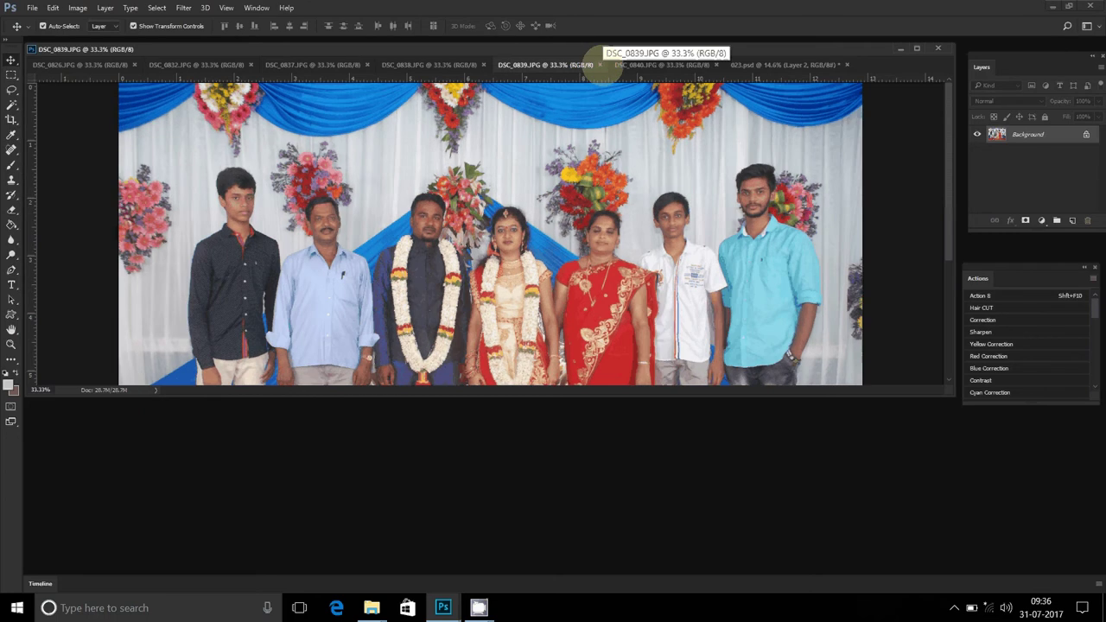
left_click(599, 65)
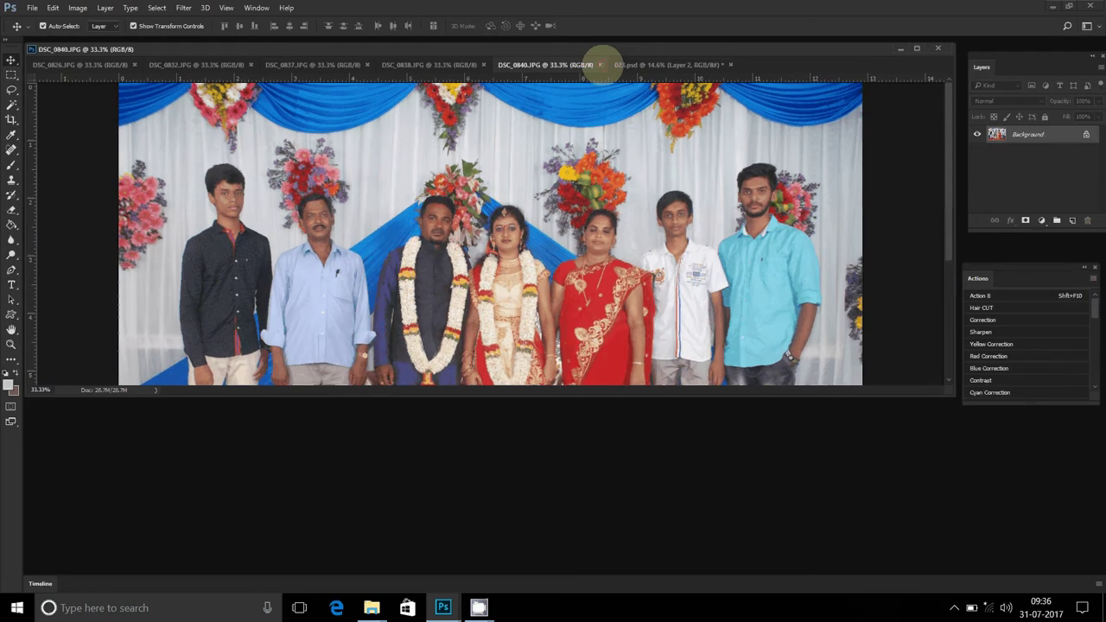
- Resize DSC_0840 to 8 inches wide, close it unsaved, and paste it left of the lower-right photo
key("ctrl+alt+i")
type("8")
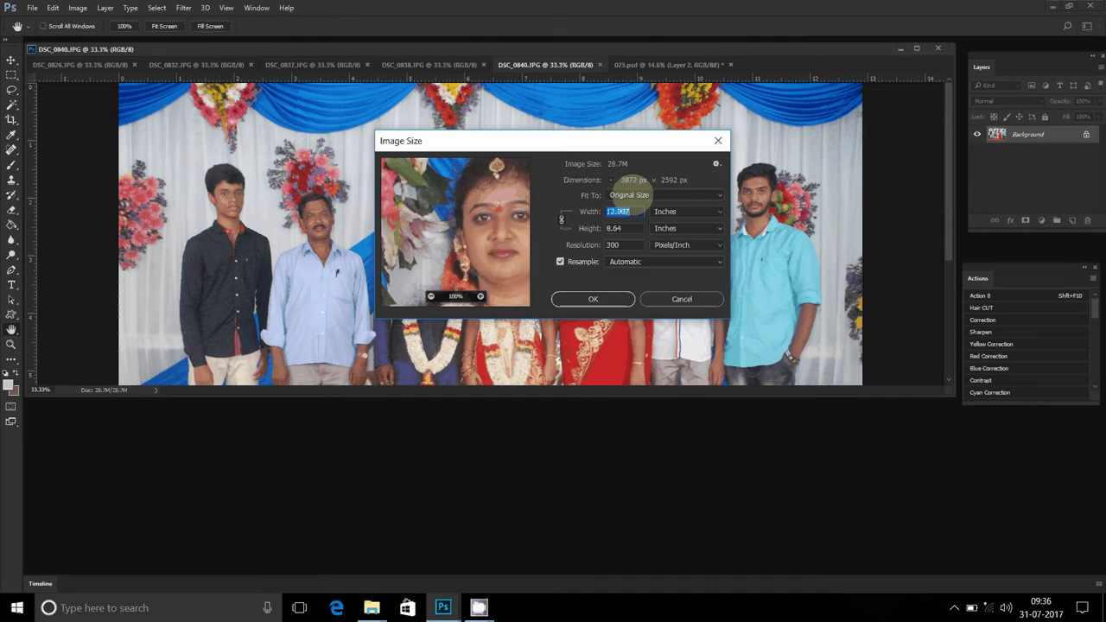
left_click(592, 299)
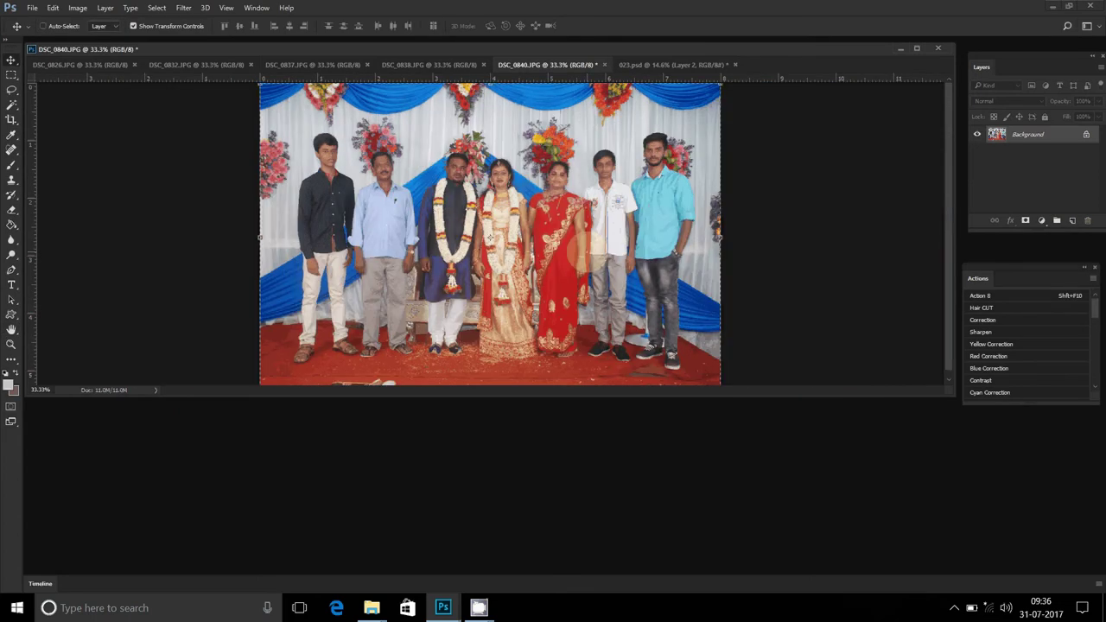
left_click(602, 65)
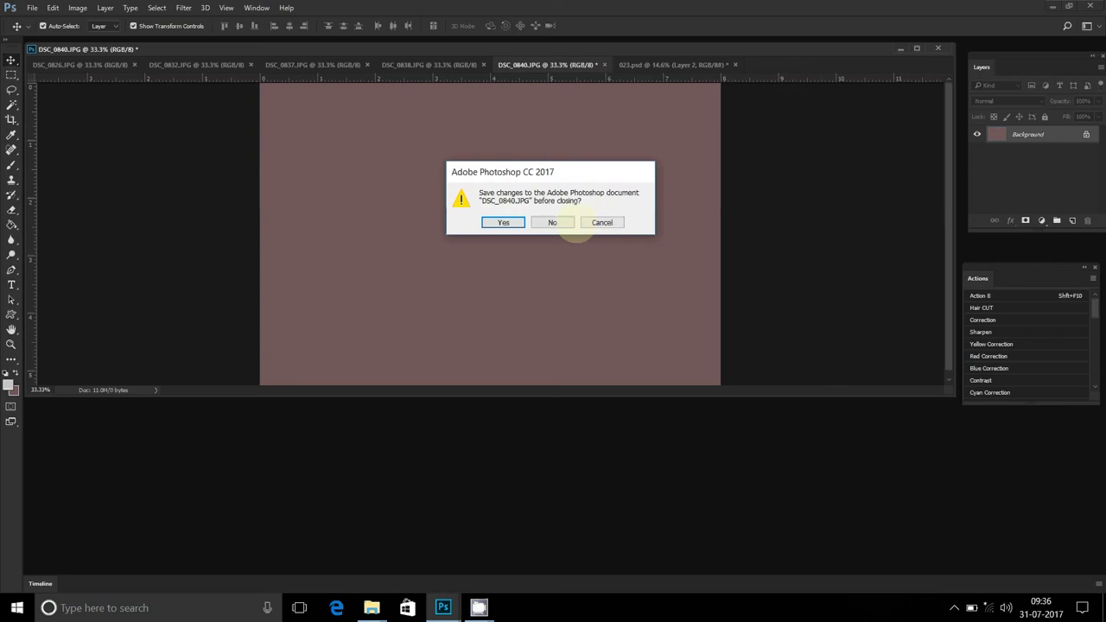
left_click(549, 222)
key("ctrl+v")
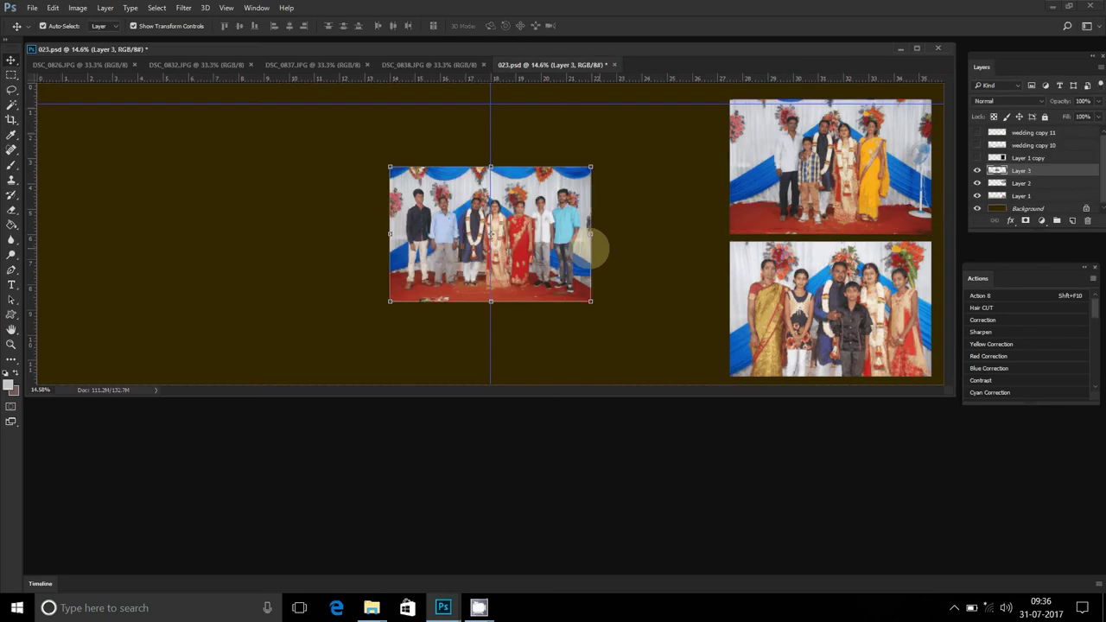
mouse_move(591, 226)
left_mouse_down()
mouse_move(702, 286)
mouse_move(688, 281)
left_mouse_up()
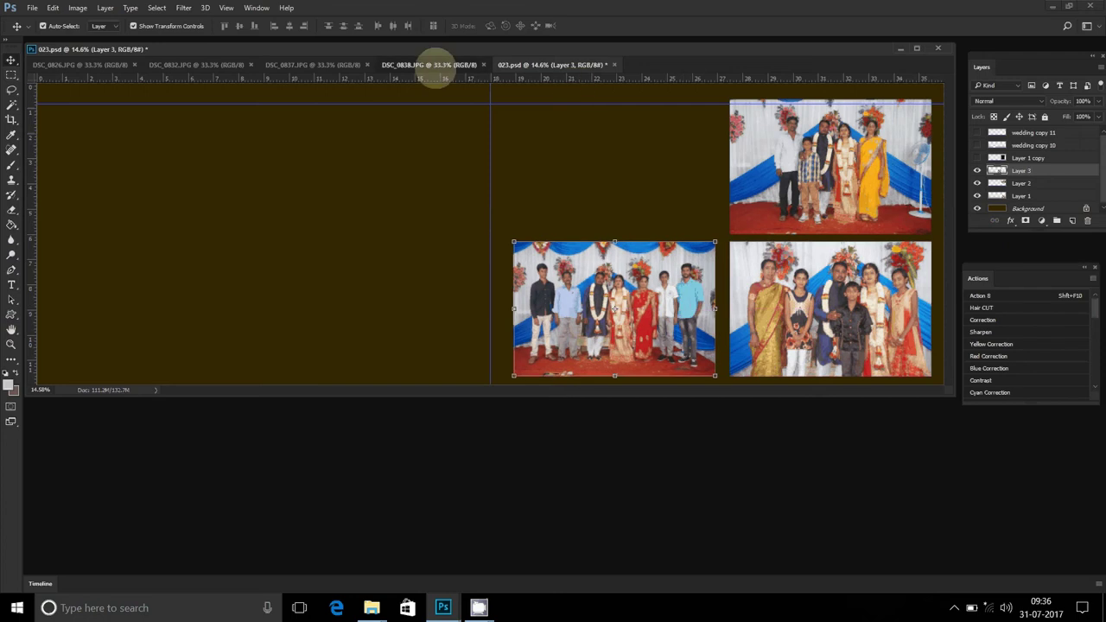
- Resize DSC_0838 to 8 inches wide and paste it into the right page's top-left slot as Layer 4
left_click(429, 64)
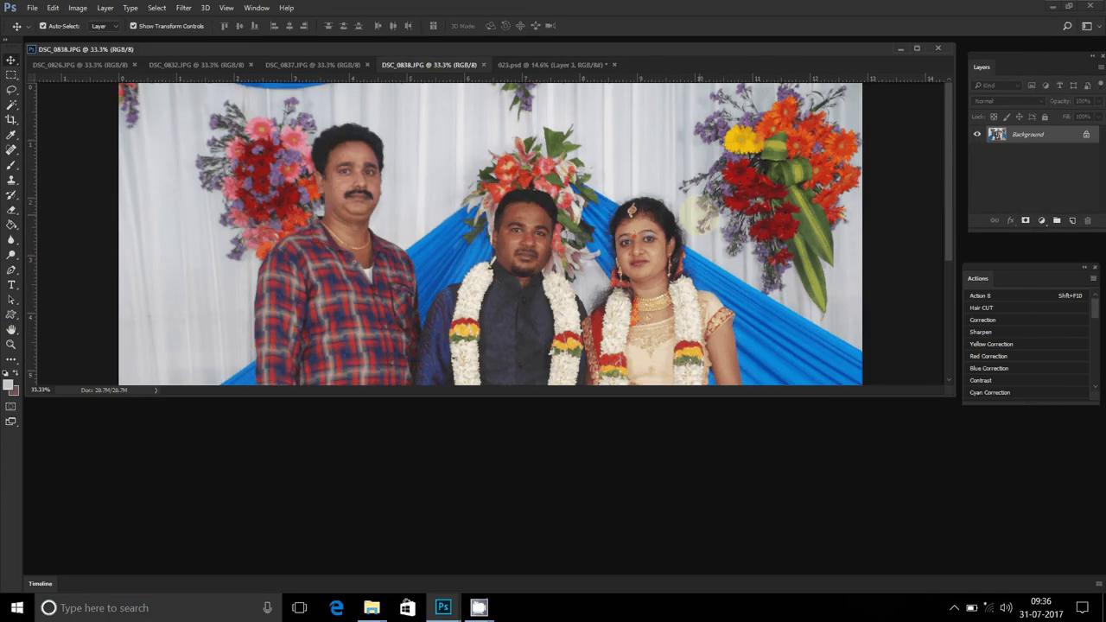
key("ctrl+alt+i")
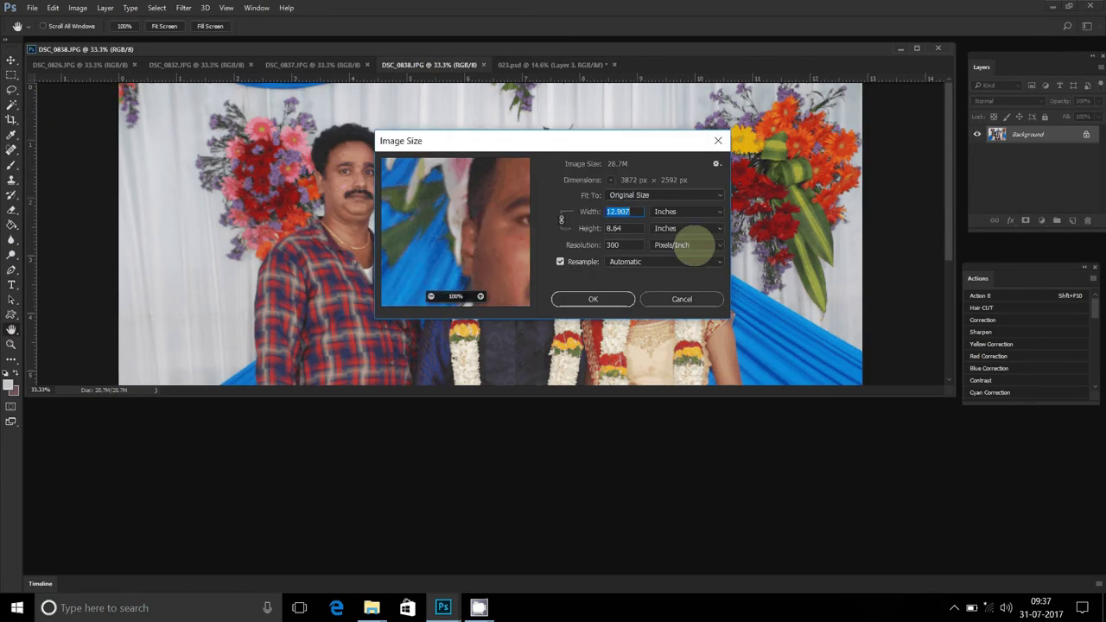
type("8")
left_click(604, 299)
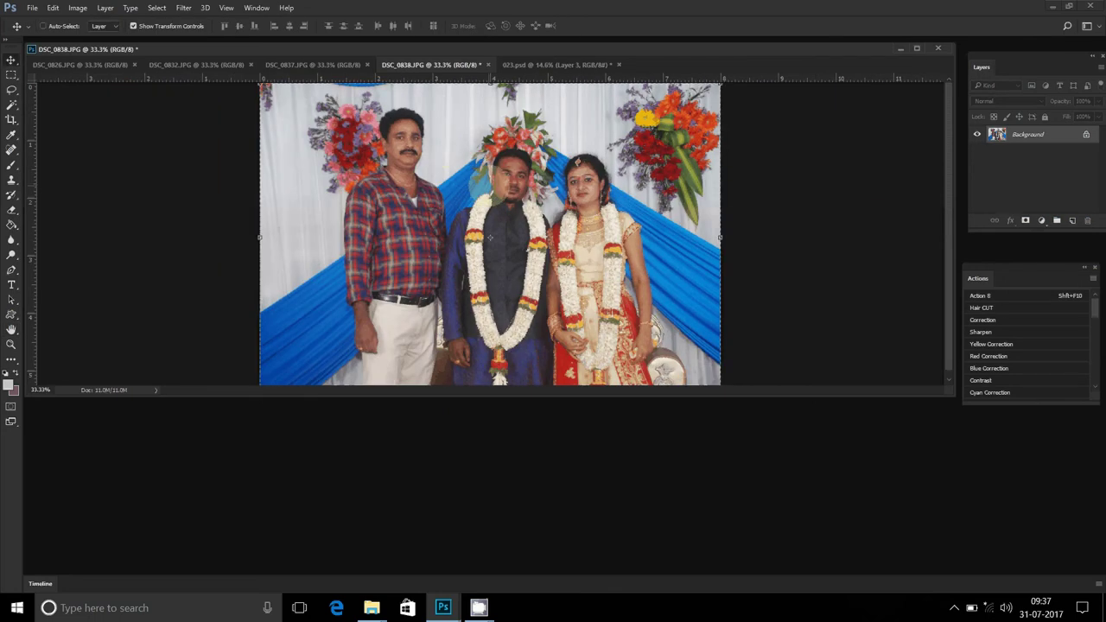
key("alt+BackSpace")
left_click(488, 65)
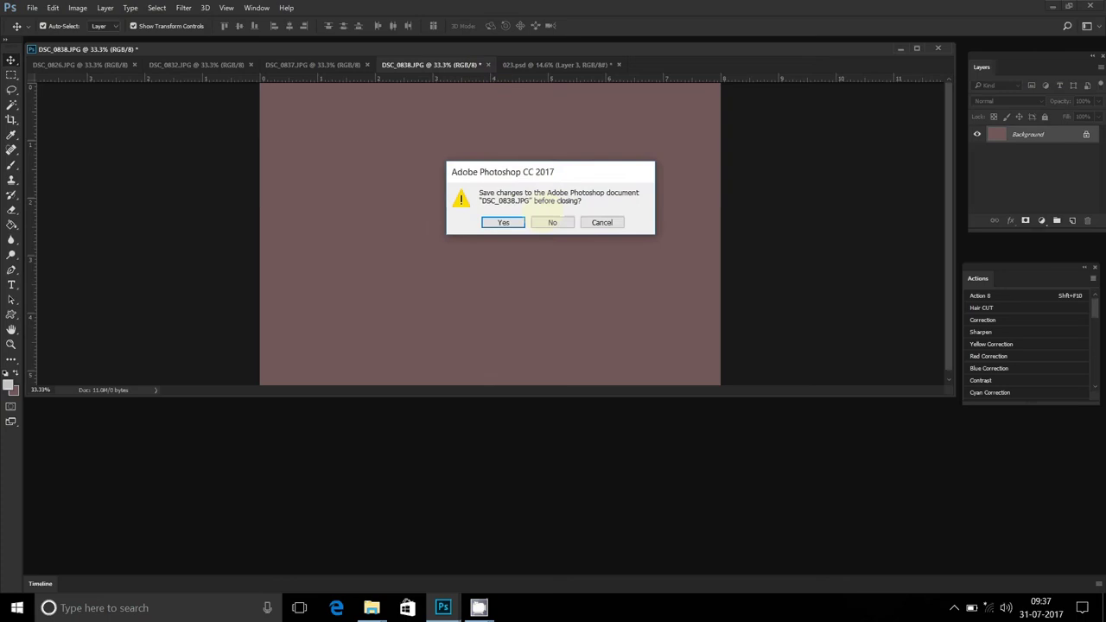
left_click(544, 220)
key("ctrl+v")
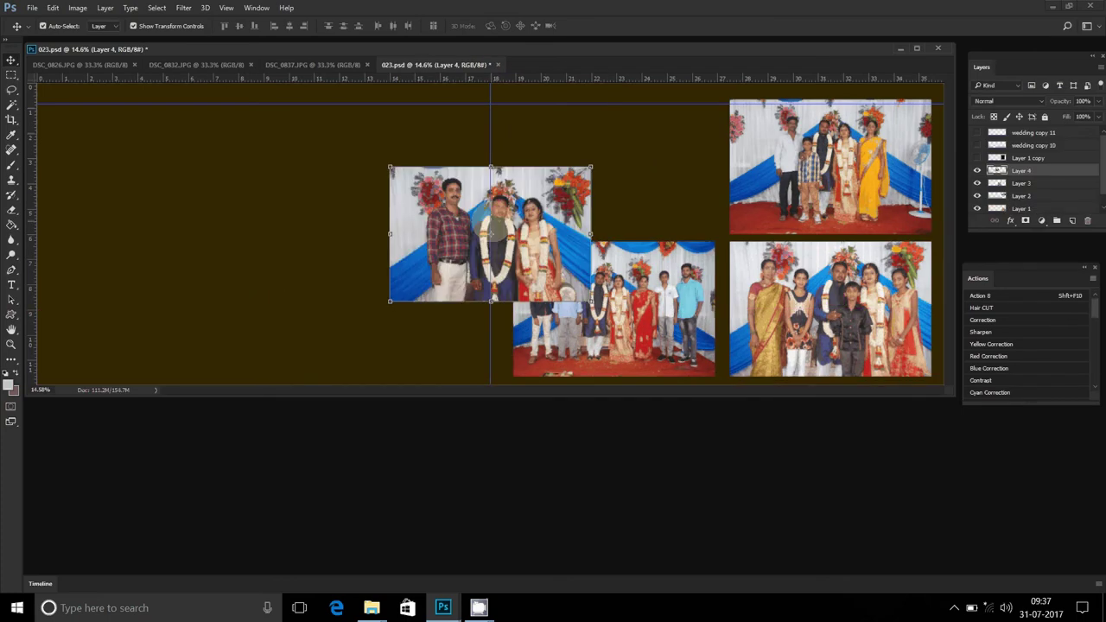
left_click_drag(553, 200, 663, 126)
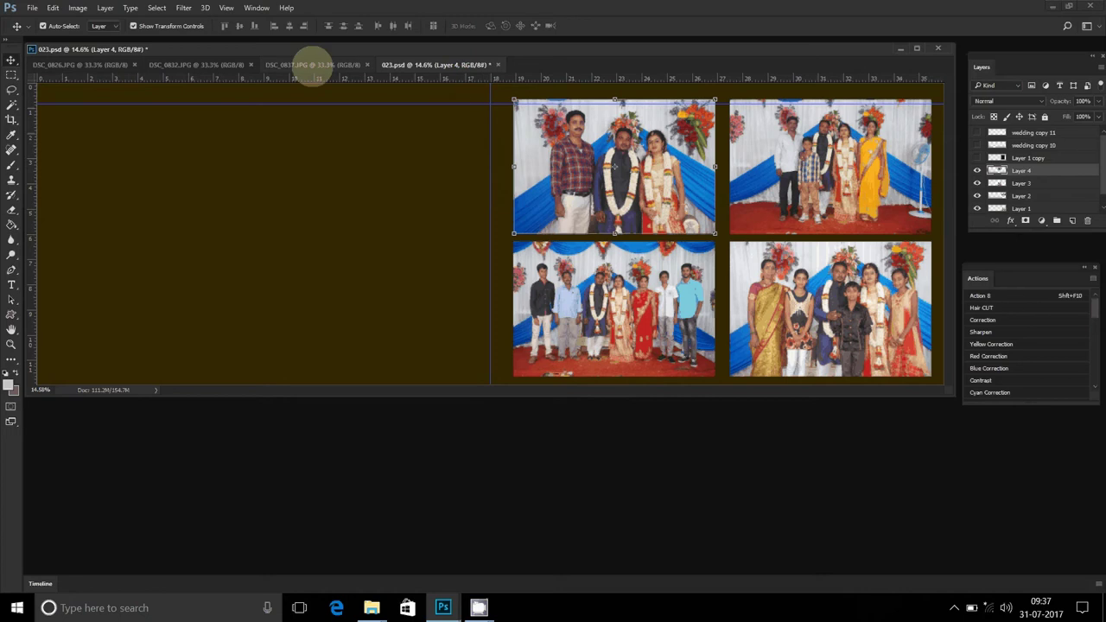
- Resize DSC_0837 to 8 inches wide and place it as Layer 5 at the bottom of the left page
left_click(313, 65)
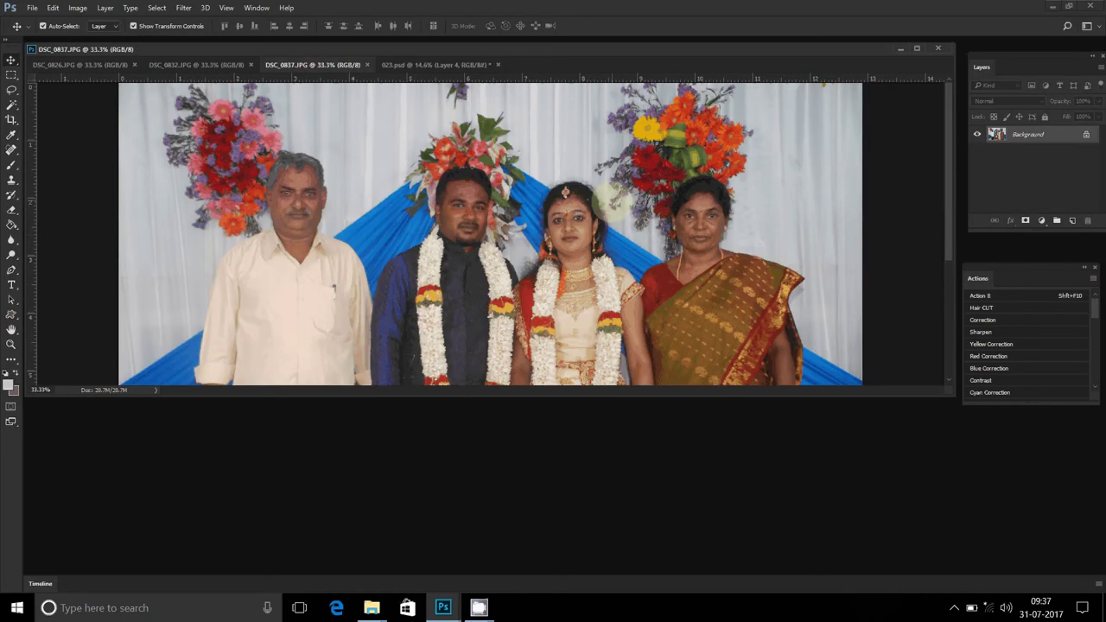
key("ctrl+alt+i")
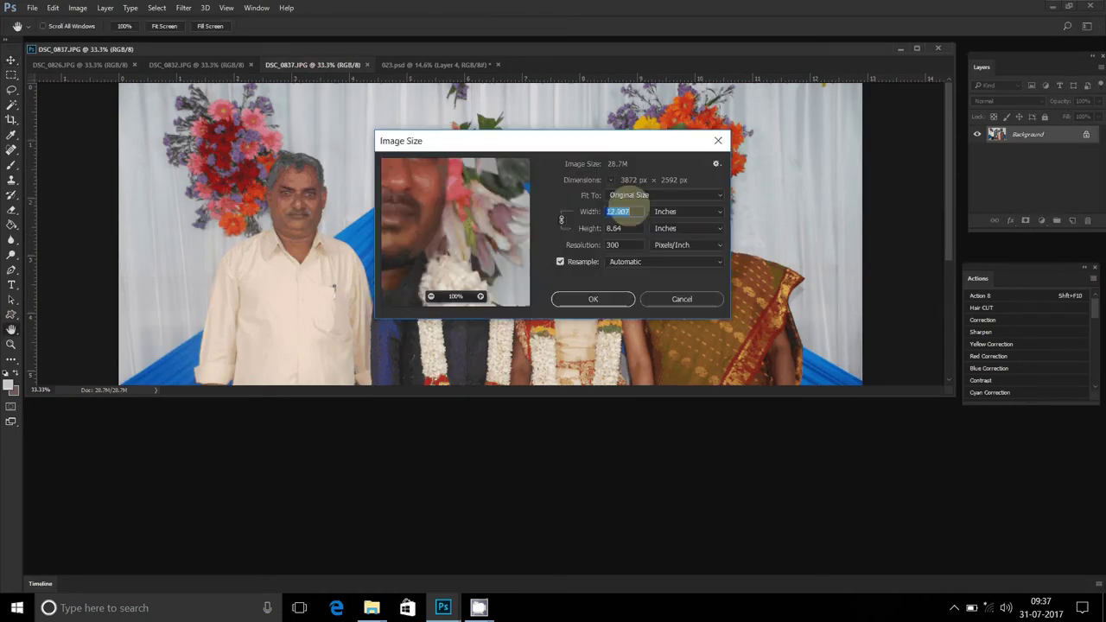
type("8")
left_click(592, 299)
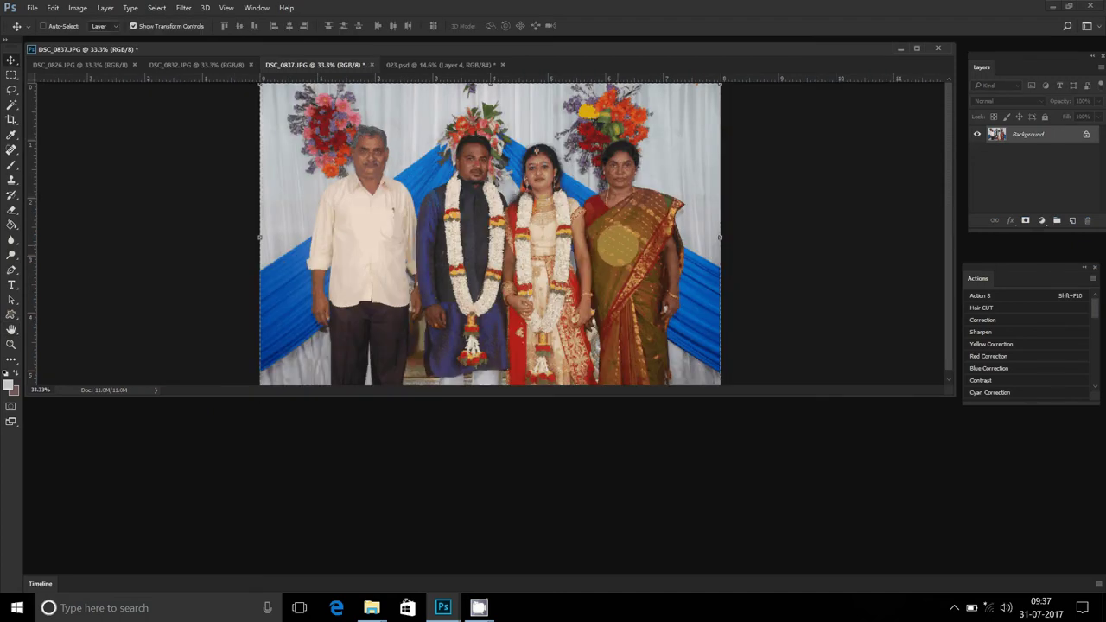
key("ctrl+f")
left_click(372, 64)
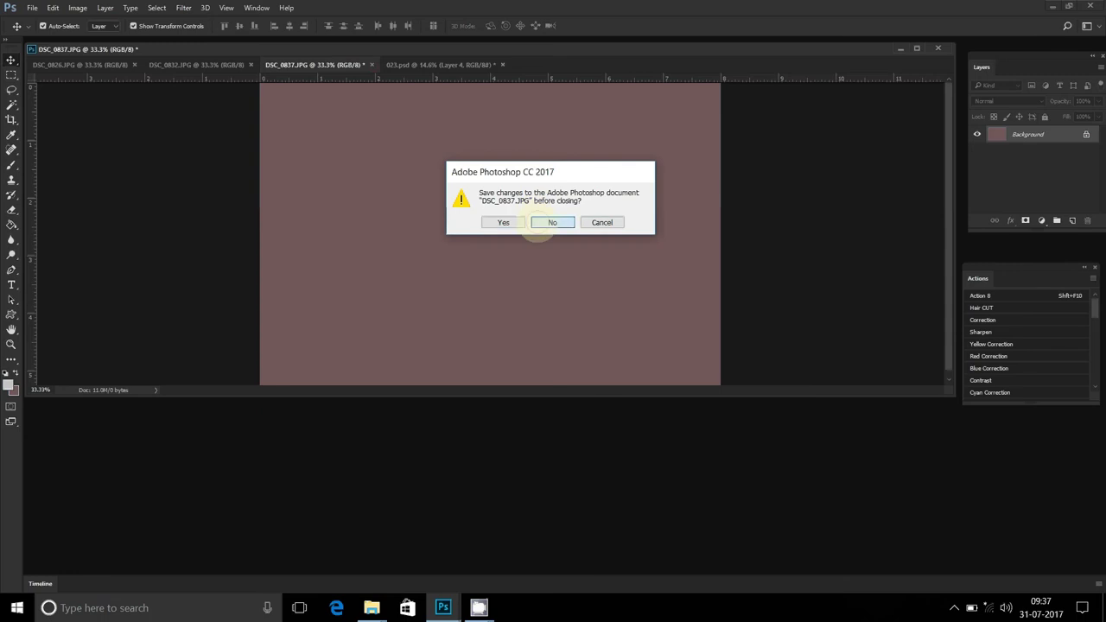
left_click(543, 224)
left_click_drag(598, 215, 473, 282)
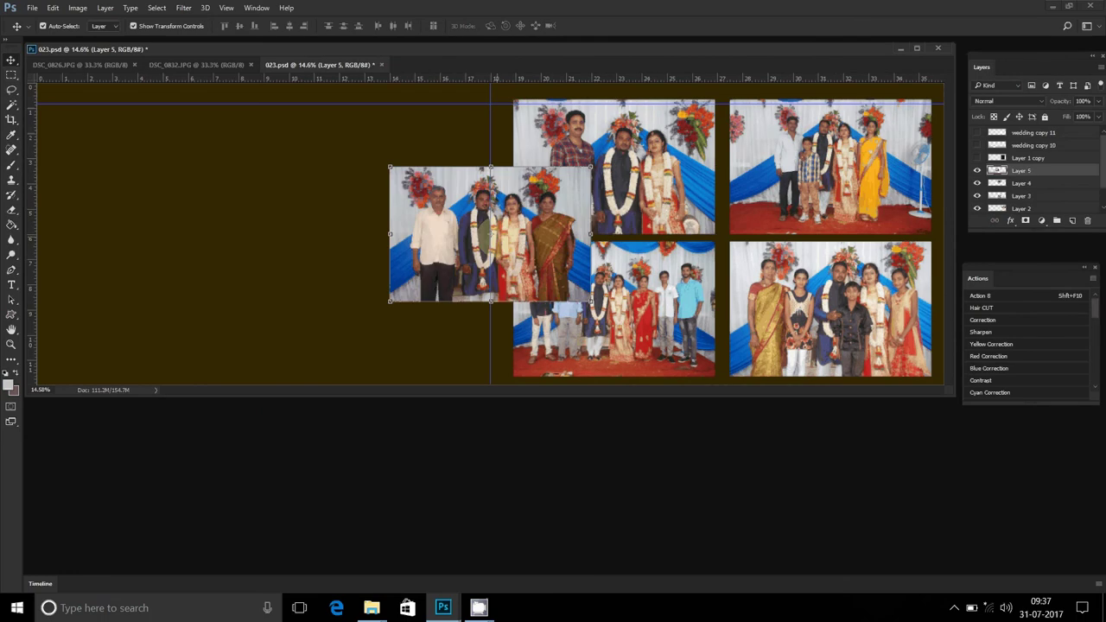
mouse_move(535, 215)
left_mouse_down()
mouse_move(415, 290)
mouse_move(414, 308)
left_mouse_up()
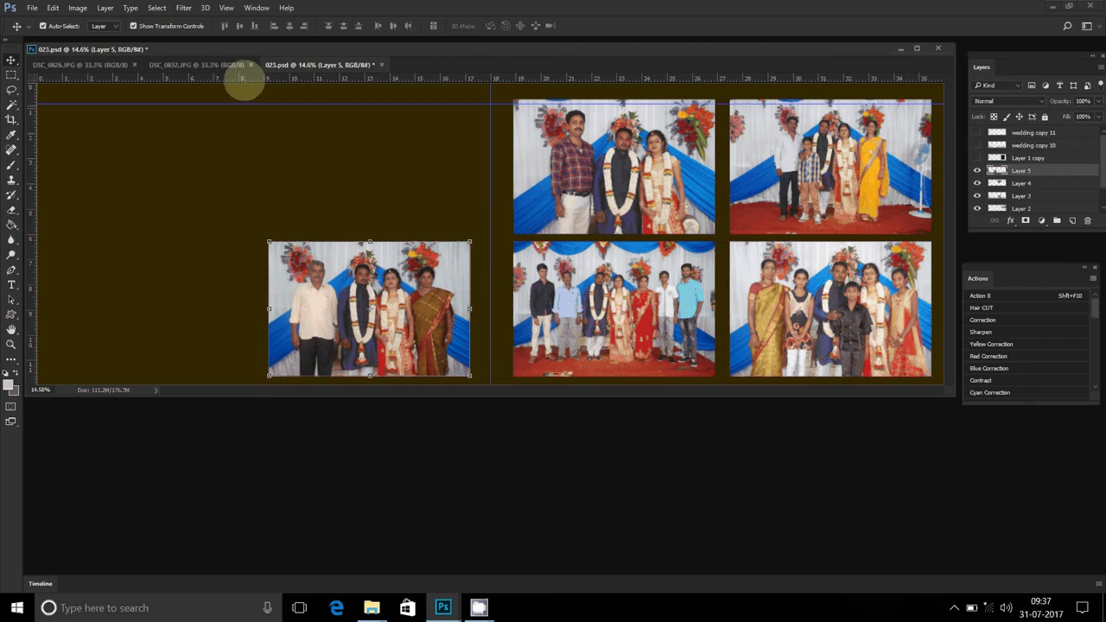
- Float the DSC_0832 photo into its own window and close it
left_click(220, 64)
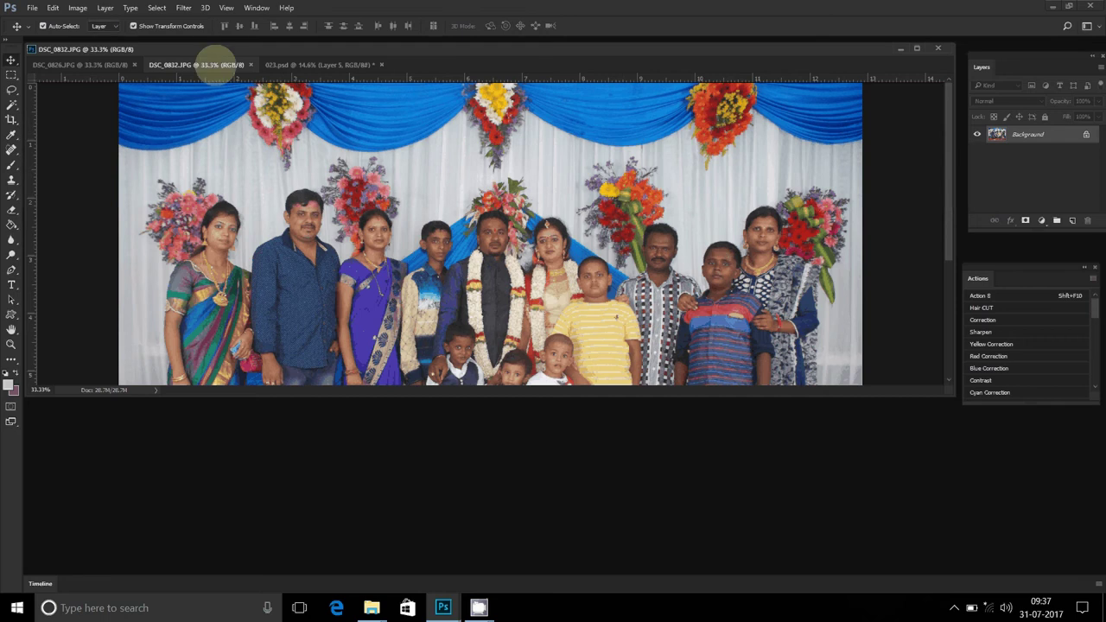
mouse_move(211, 65)
left_mouse_down()
mouse_move(213, 115)
mouse_move(209, 102)
left_mouse_up()
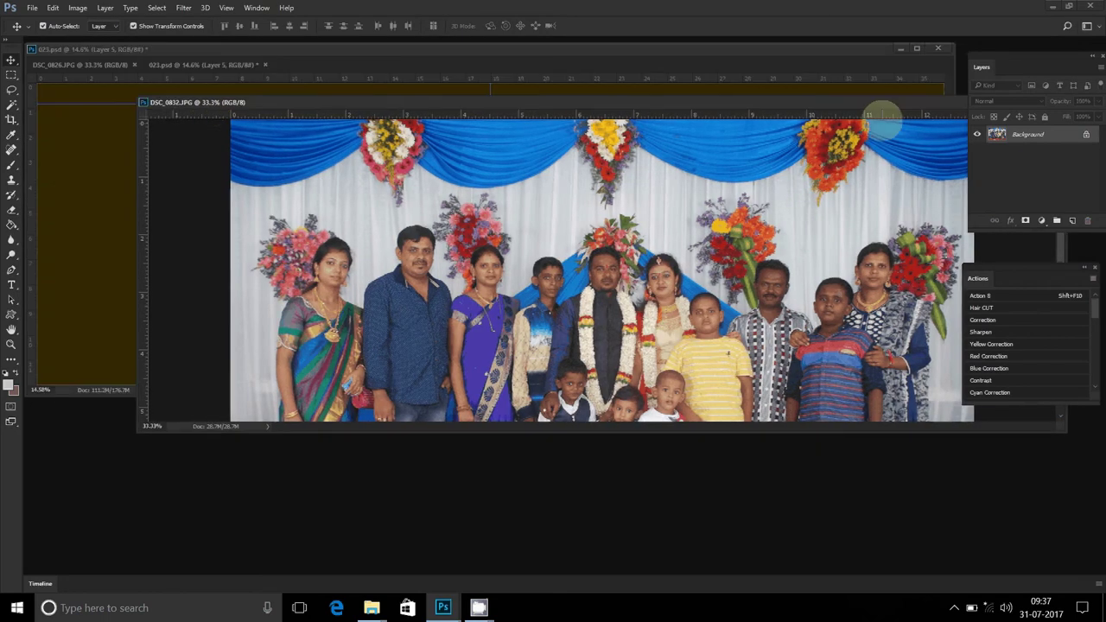
left_click_drag(882, 121, 842, 129)
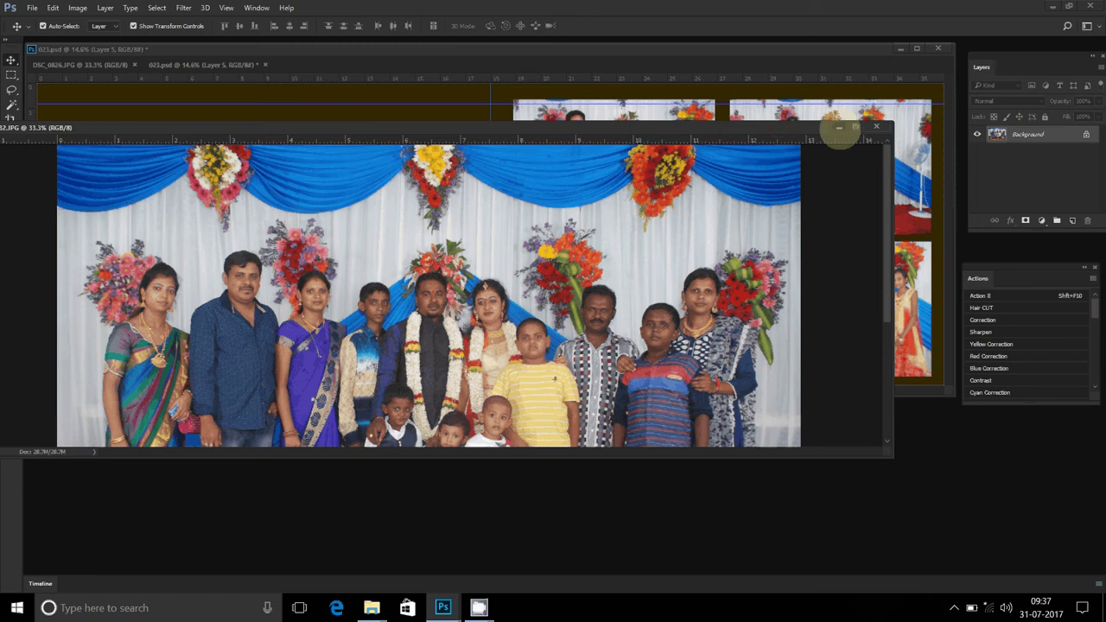
left_click(838, 127)
- Resize the DSC_0826 couple photo to 8 inches wide
left_click(86, 65)
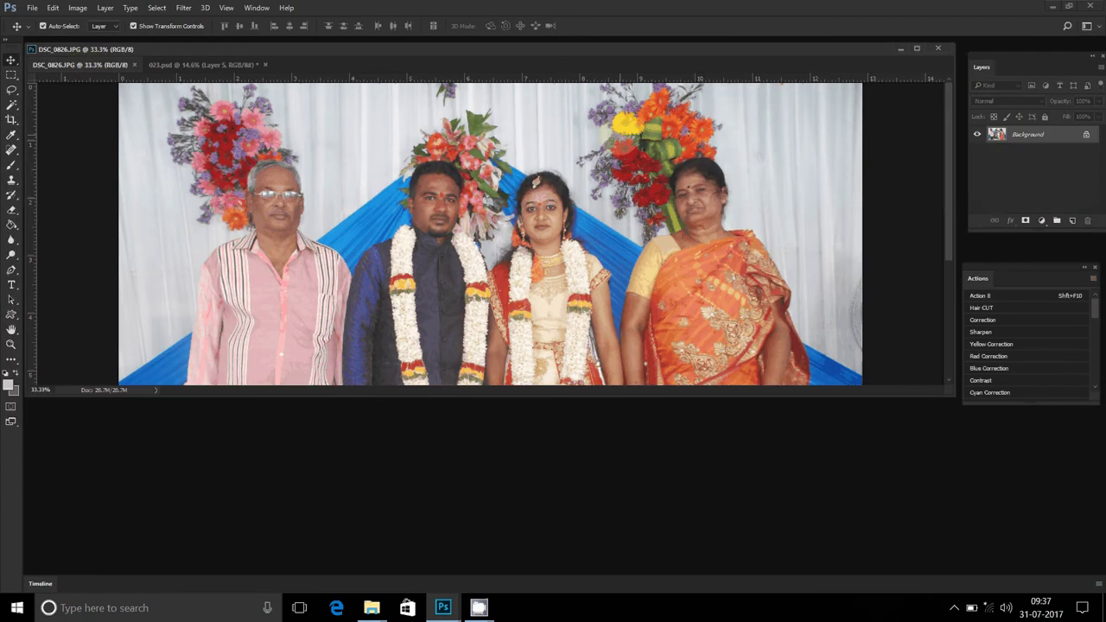
left_click(643, 182)
key("ctrl+alt+i")
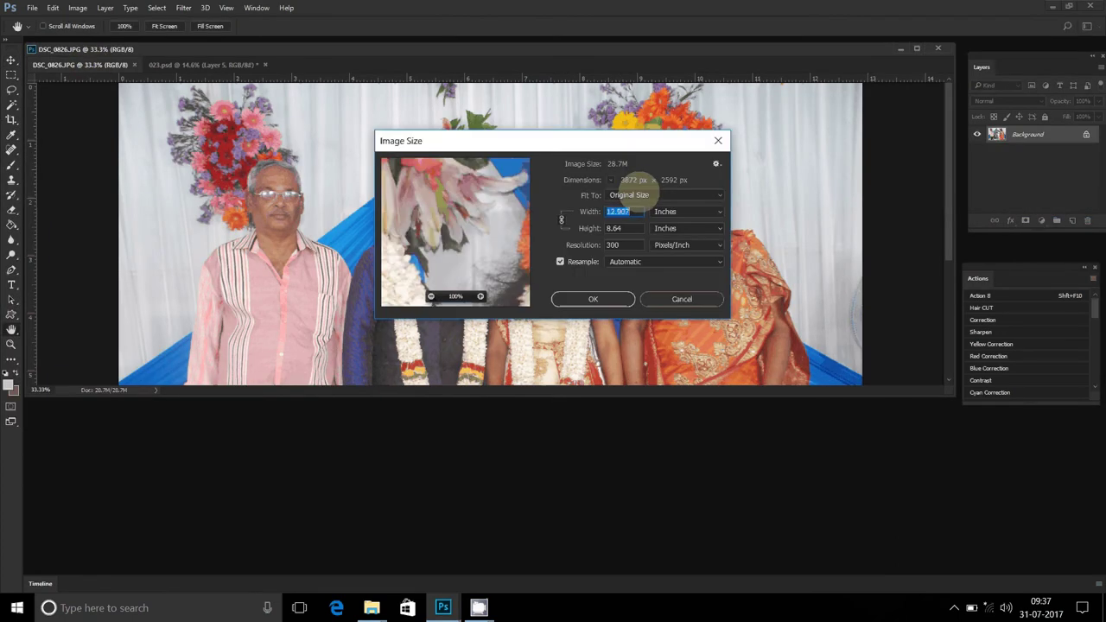
type("8")
left_click(593, 299)
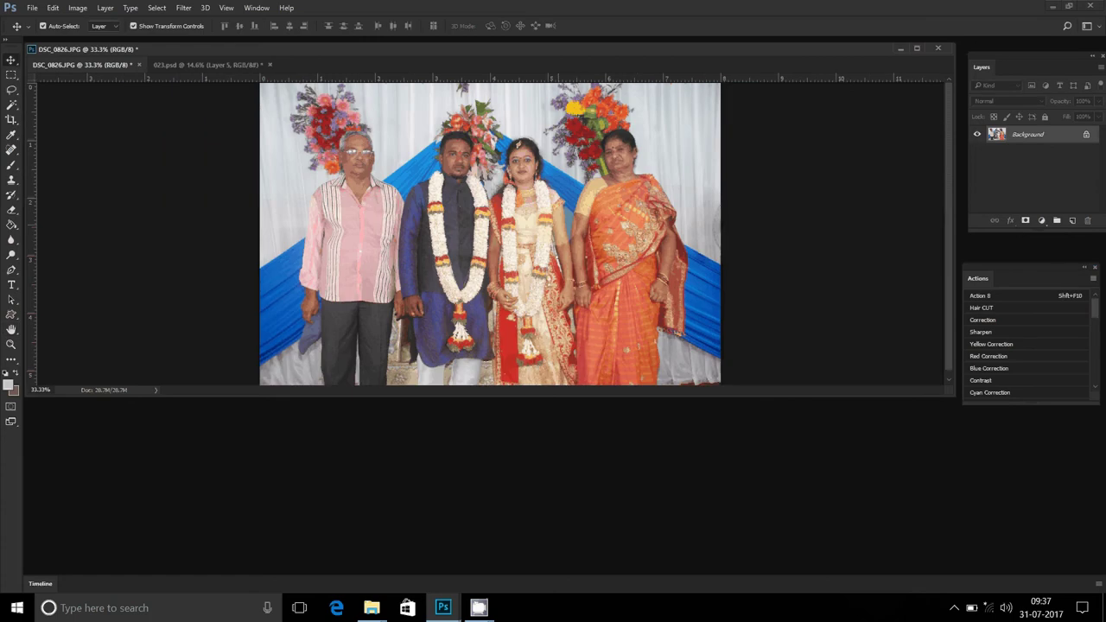
- Copy DSC_0826, close it unsaved, and place it as Layer 6 in the left page's top slot
left_click(43, 26)
key("ctrl+a")
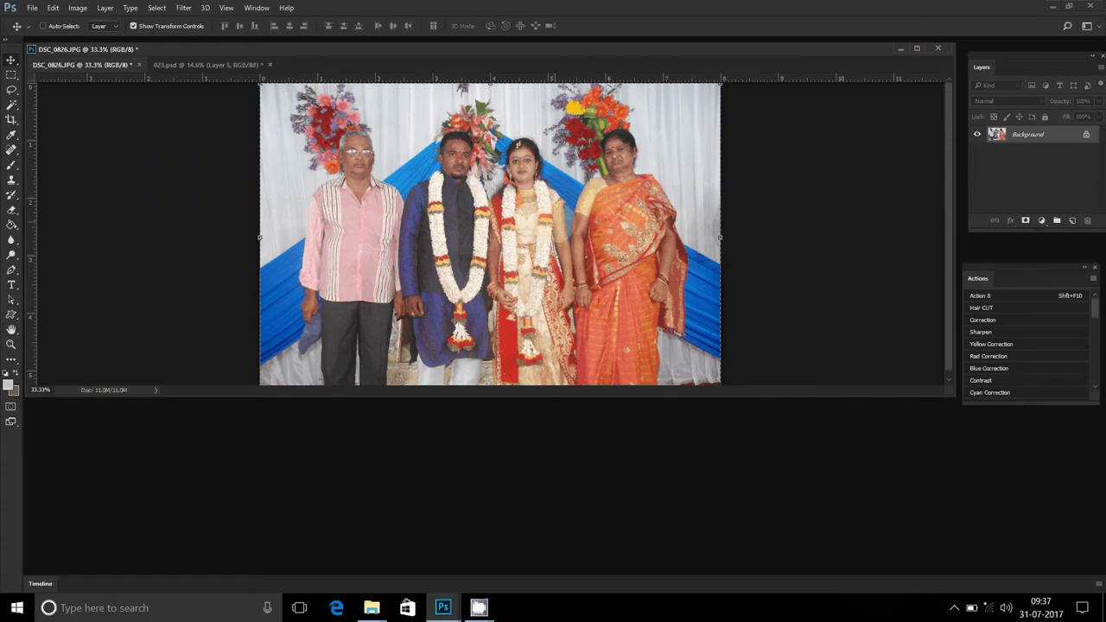
key("ctrl+BackSpace")
left_click(137, 65)
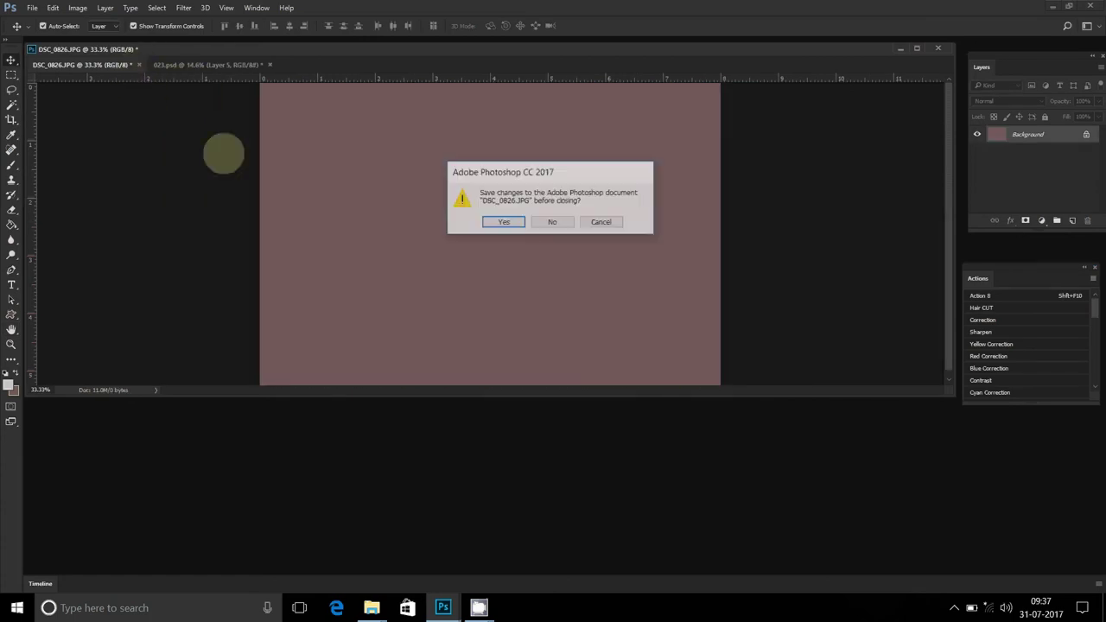
left_click(557, 222)
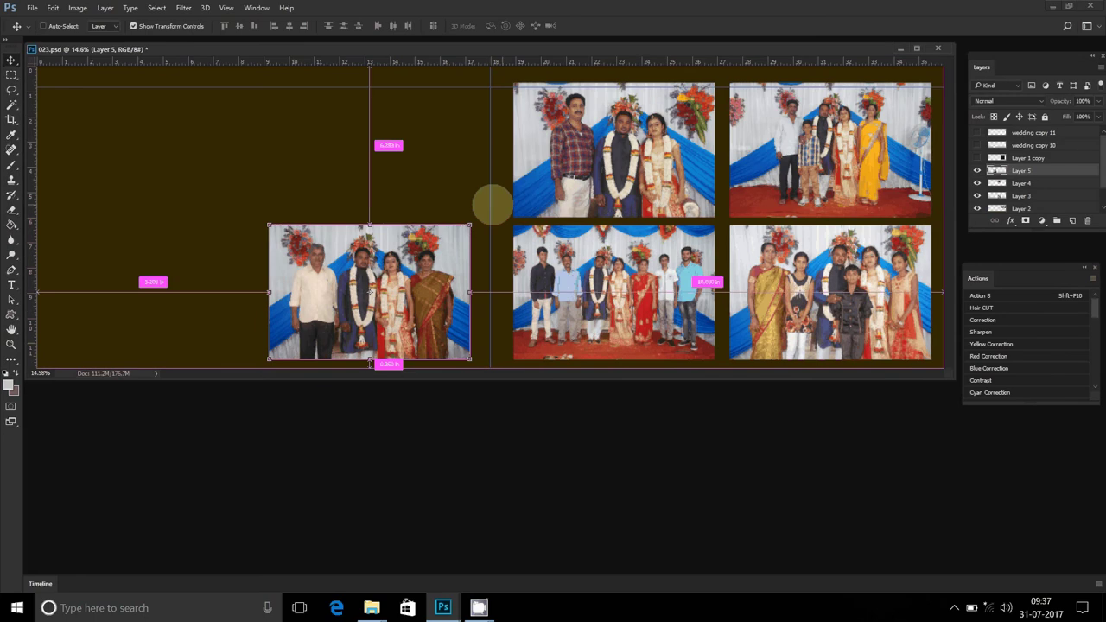
key("ctrl+v")
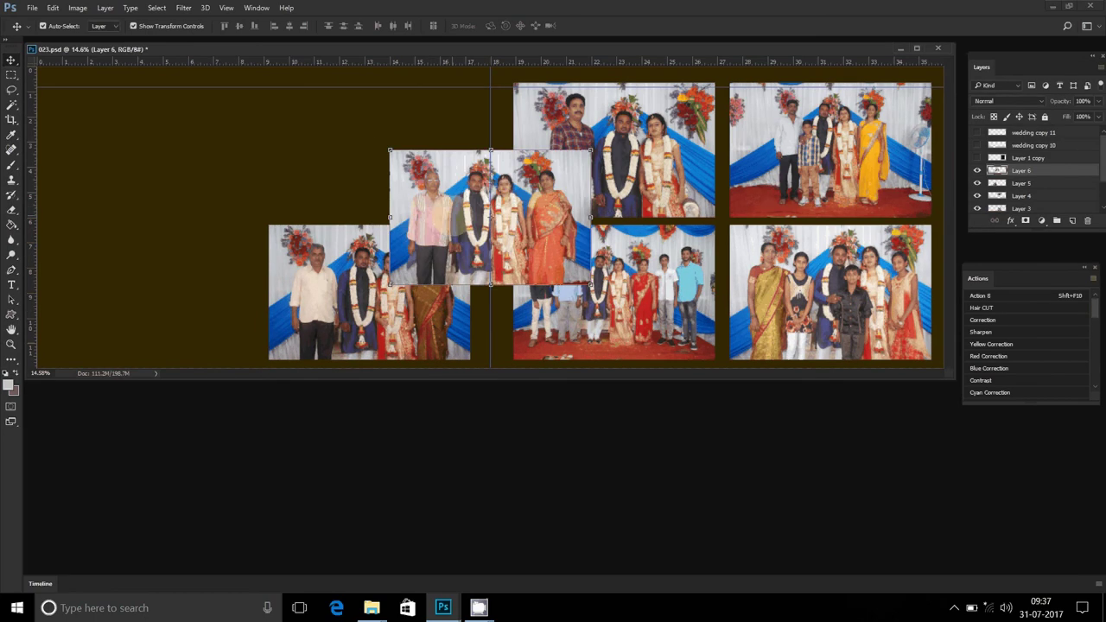
left_click_drag(462, 190, 341, 123)
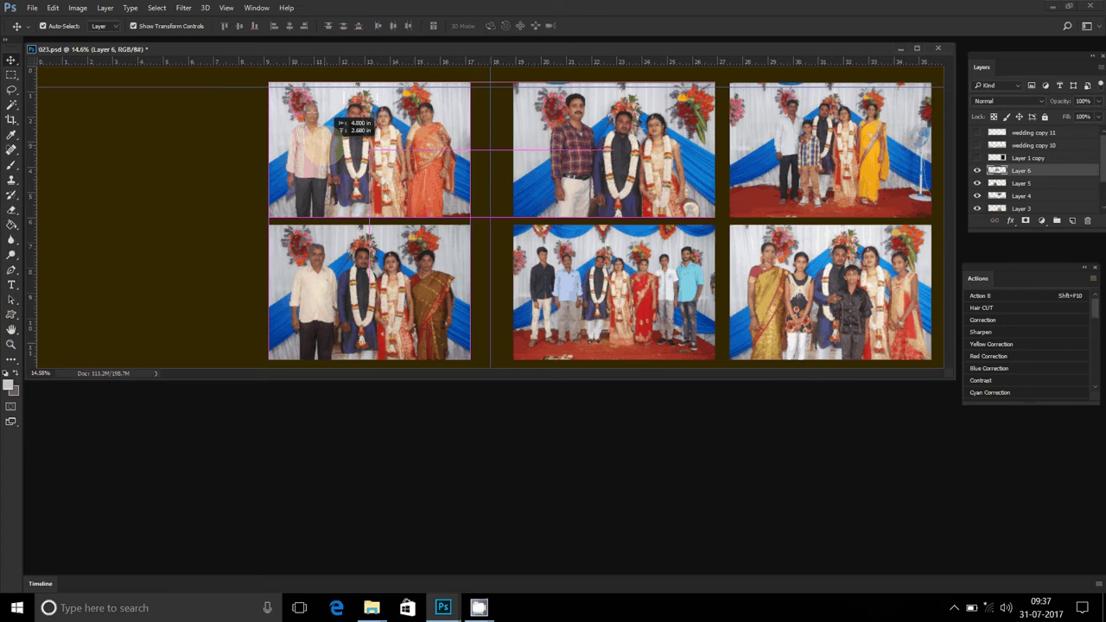
left_click_drag(341, 122, 342, 123)
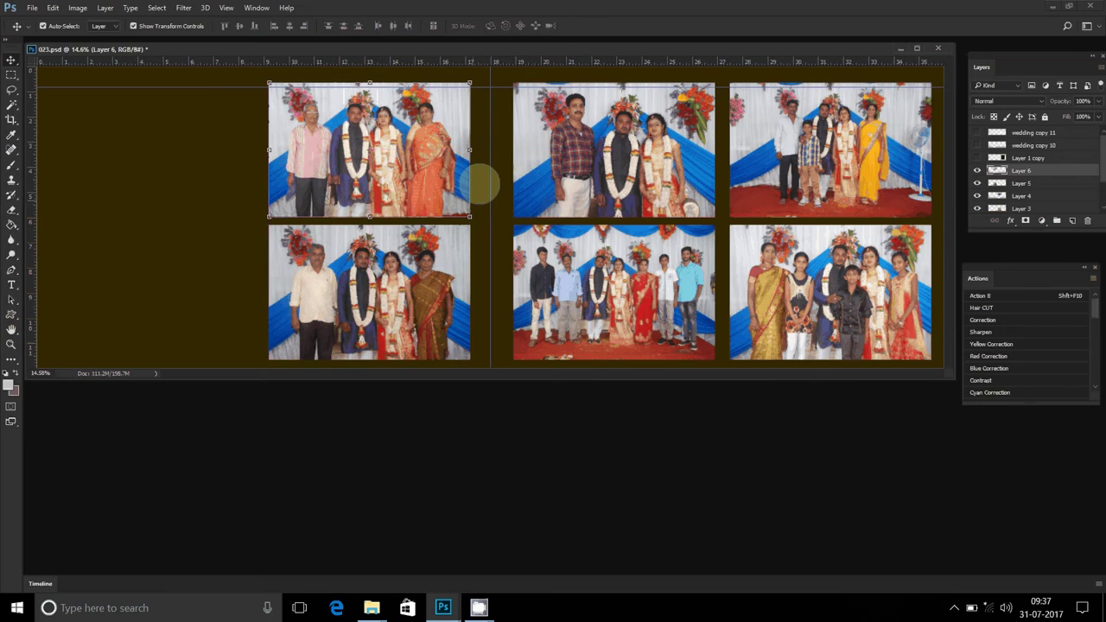
mouse_move(442, 608)
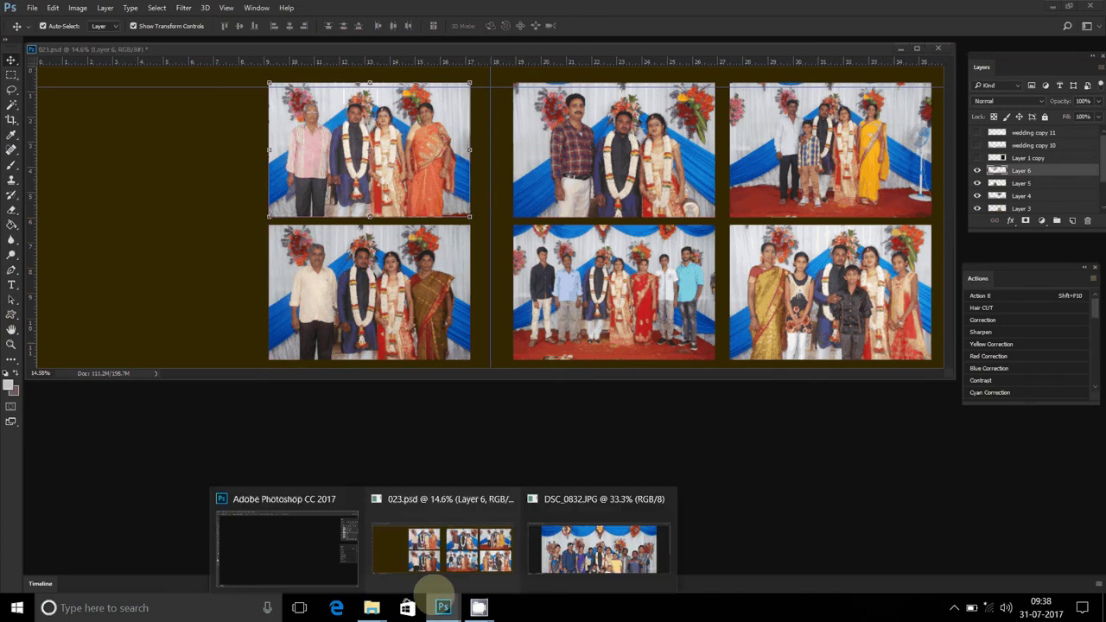
- Move the eight used photos into Delete s, then drag DSC_0863 and DSC_0711 into Photoshop
left_click(259, 538)
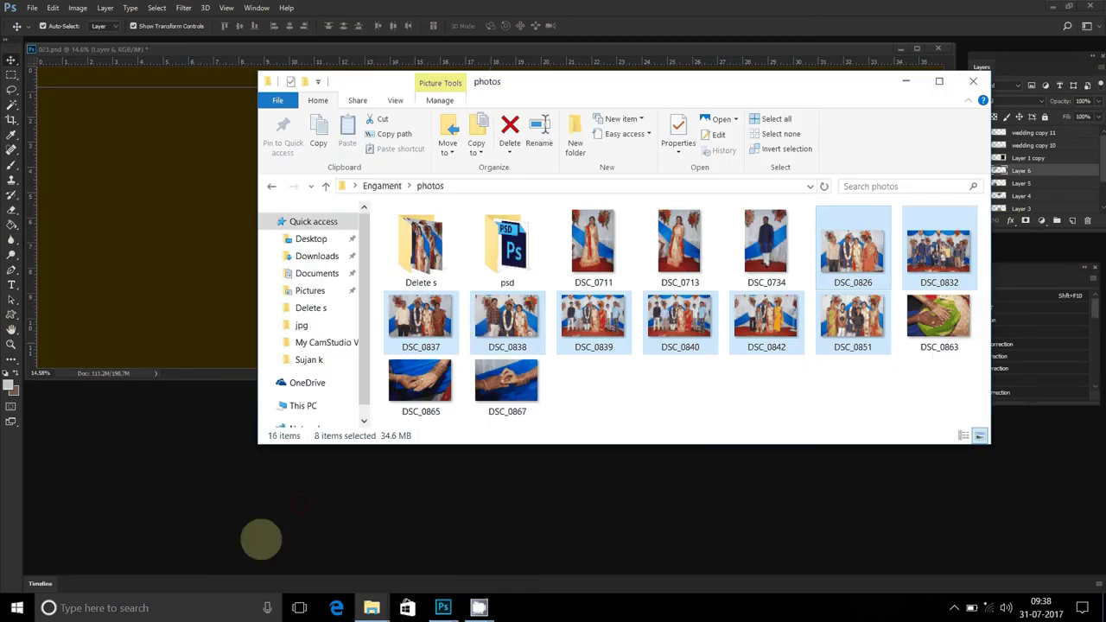
left_click_drag(497, 323, 421, 250)
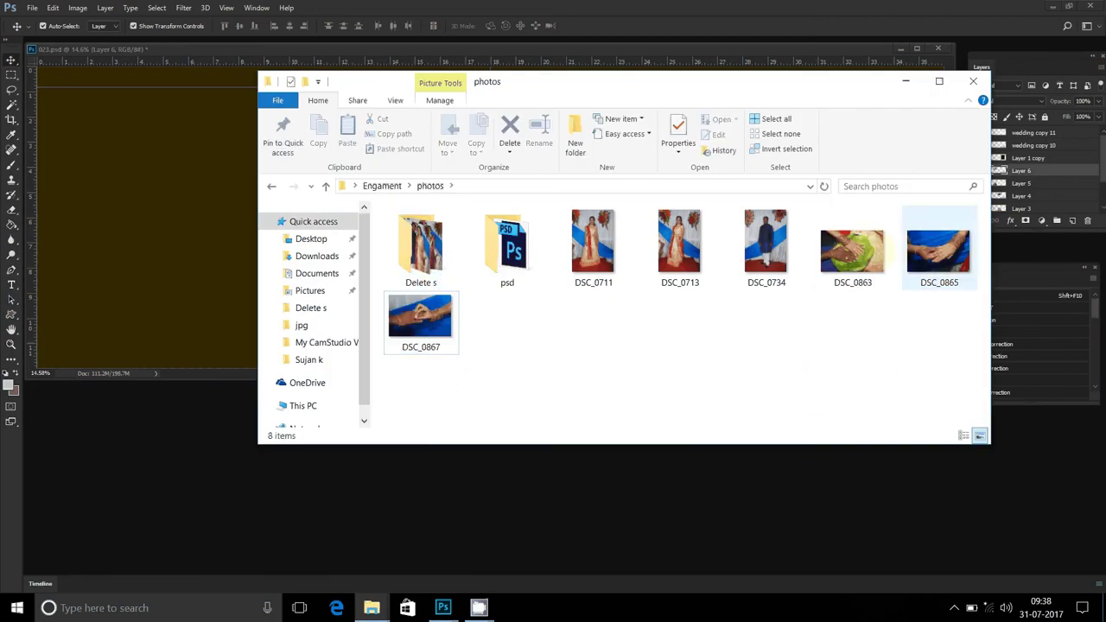
left_click(852, 251)
left_click_drag(851, 250, 891, 517)
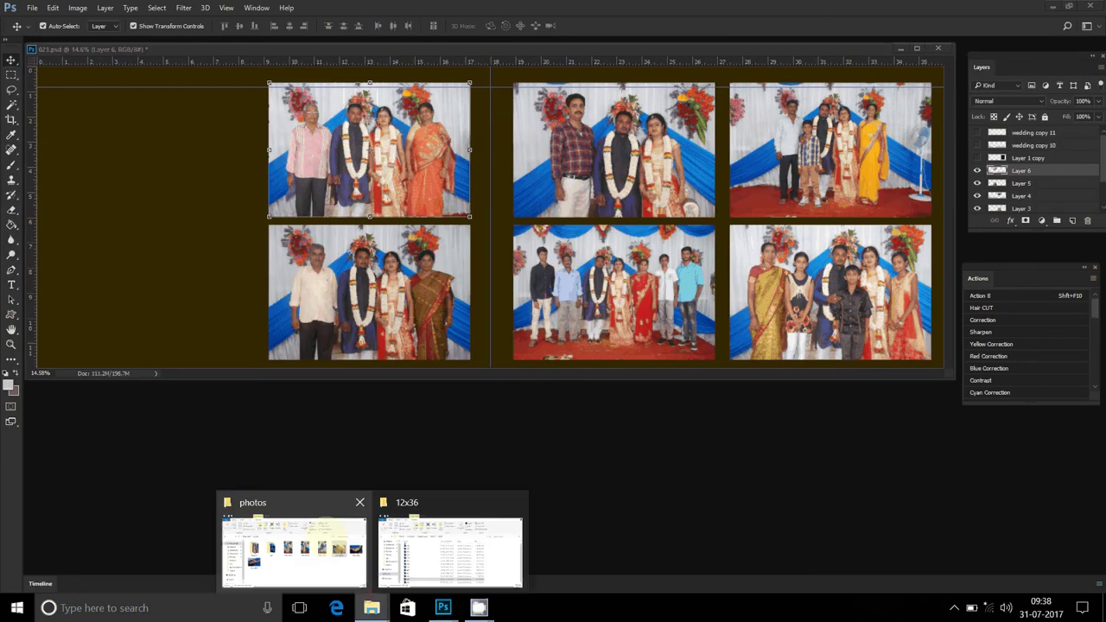
left_click(291, 535)
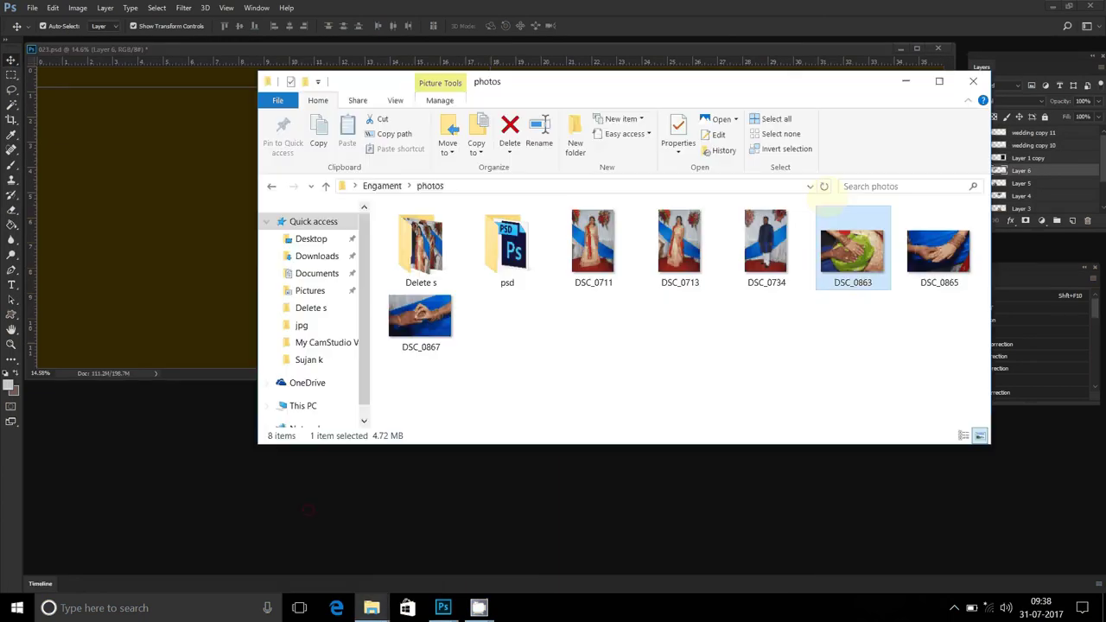
mouse_move(592, 247)
left_mouse_down()
mouse_move(836, 529)
mouse_move(981, 130)
left_mouse_up()
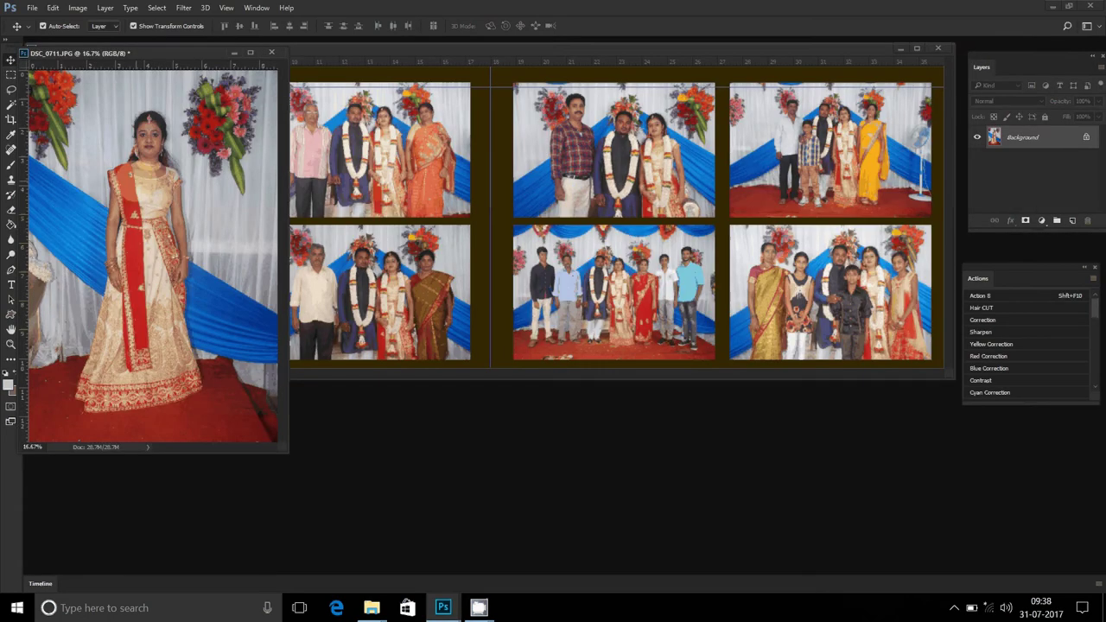
- View DSC_0711 at 100% and apply Imagenomic Noiseware noise reduction
key("z")
key("ctrl+1")
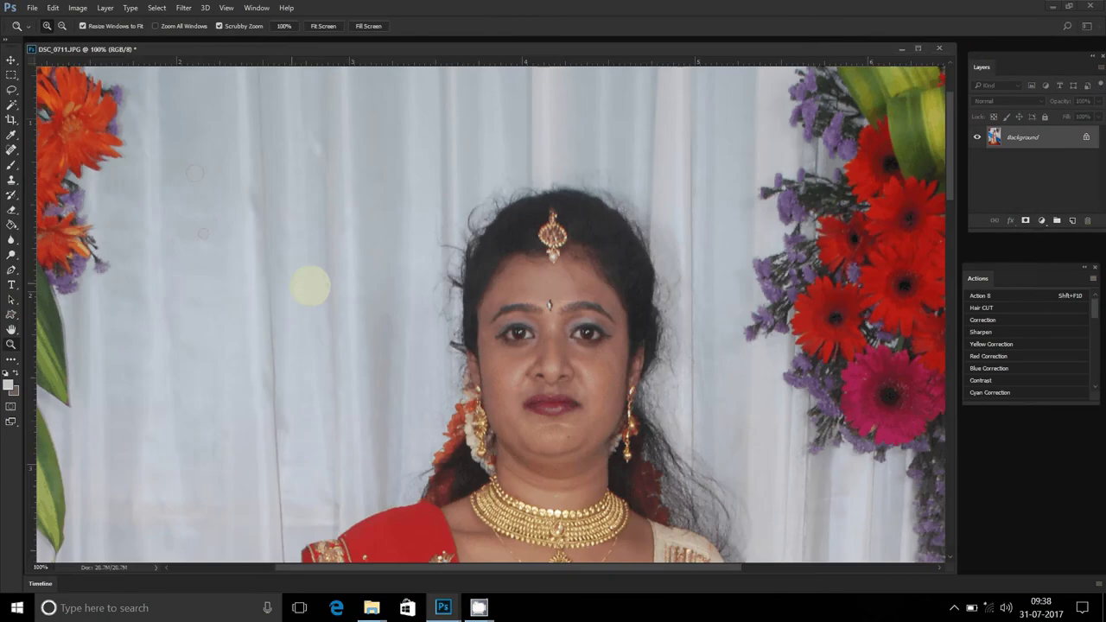
left_click(183, 8)
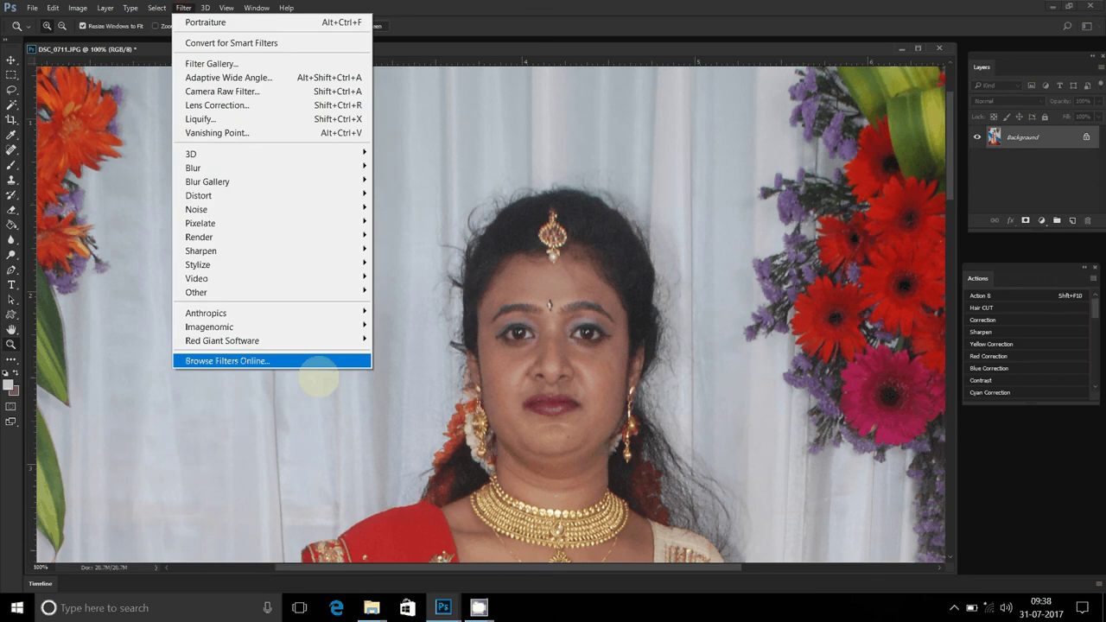
mouse_move(209, 326)
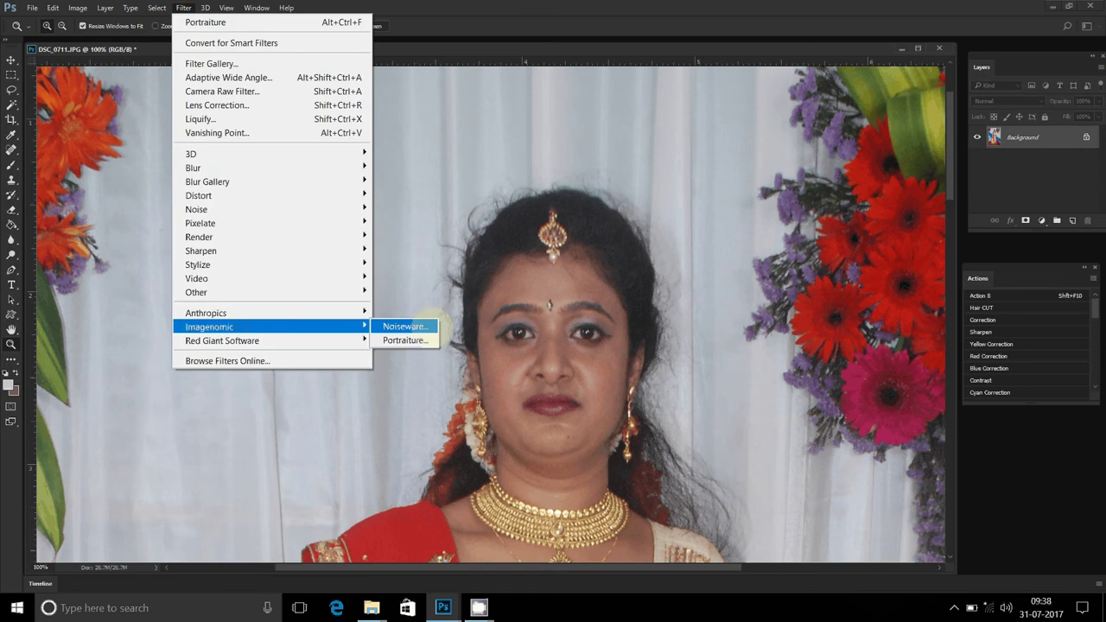
left_click(406, 327)
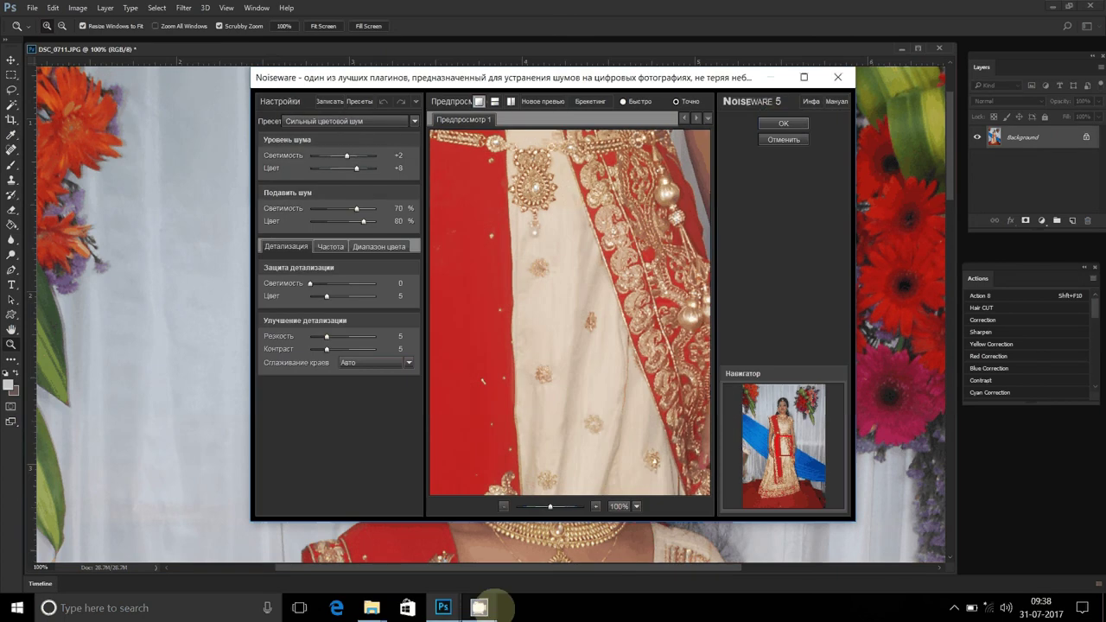
left_click(498, 607)
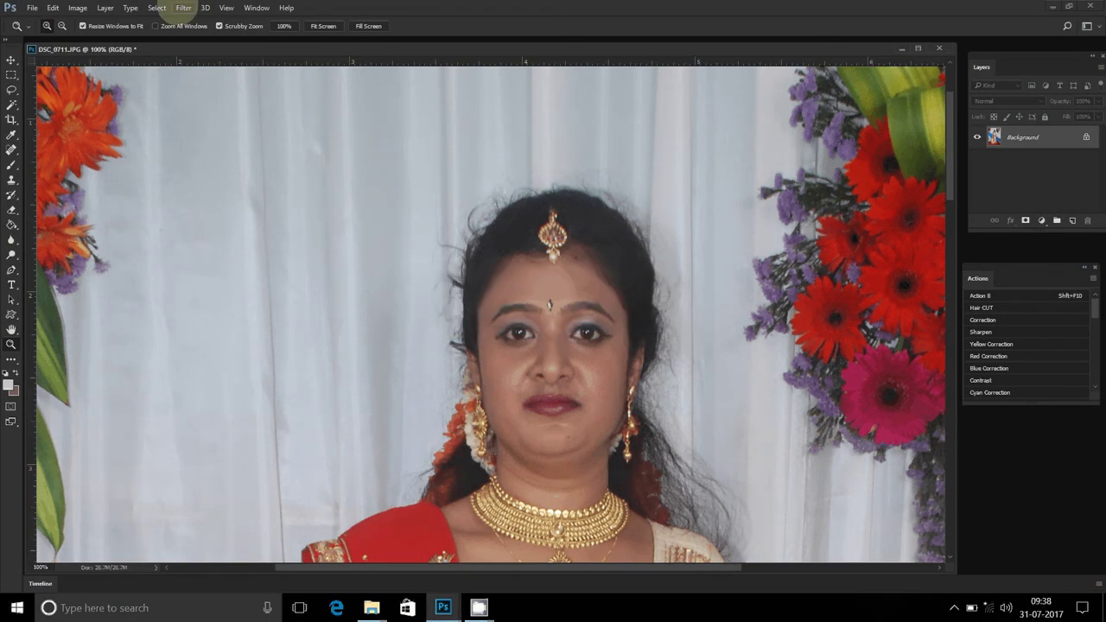
- Apply Imagenomic Portraiture skin smoothing to the portrait
left_click(184, 8)
left_click(405, 340)
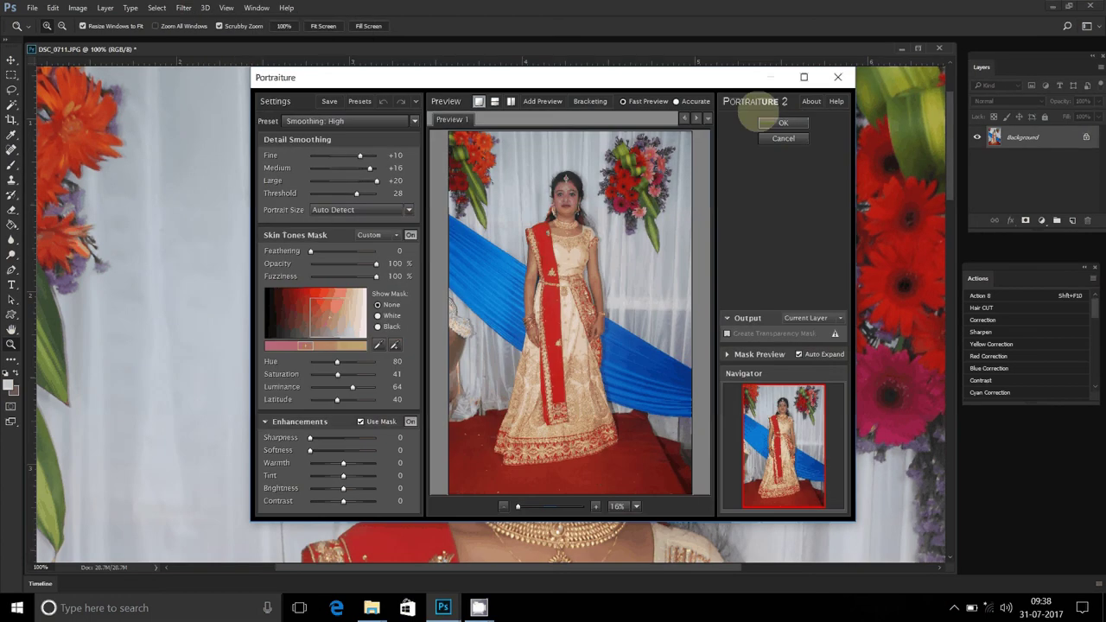
left_click(779, 123)
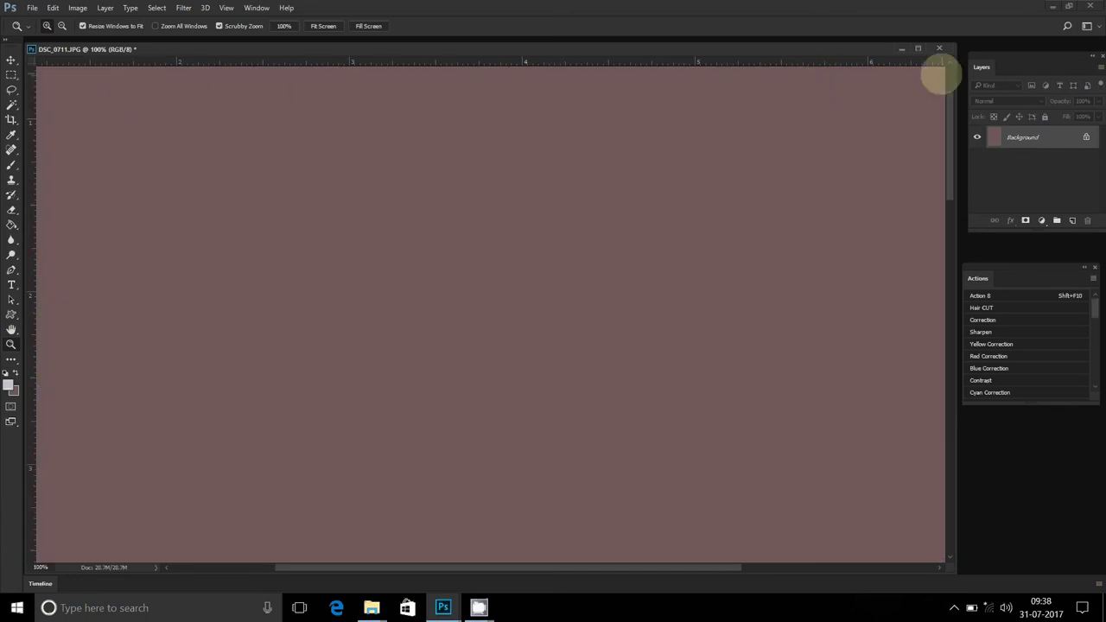
- Close DSC_0711 without saving and paste the portrait into 023.psd at the left edge
left_click(939, 48)
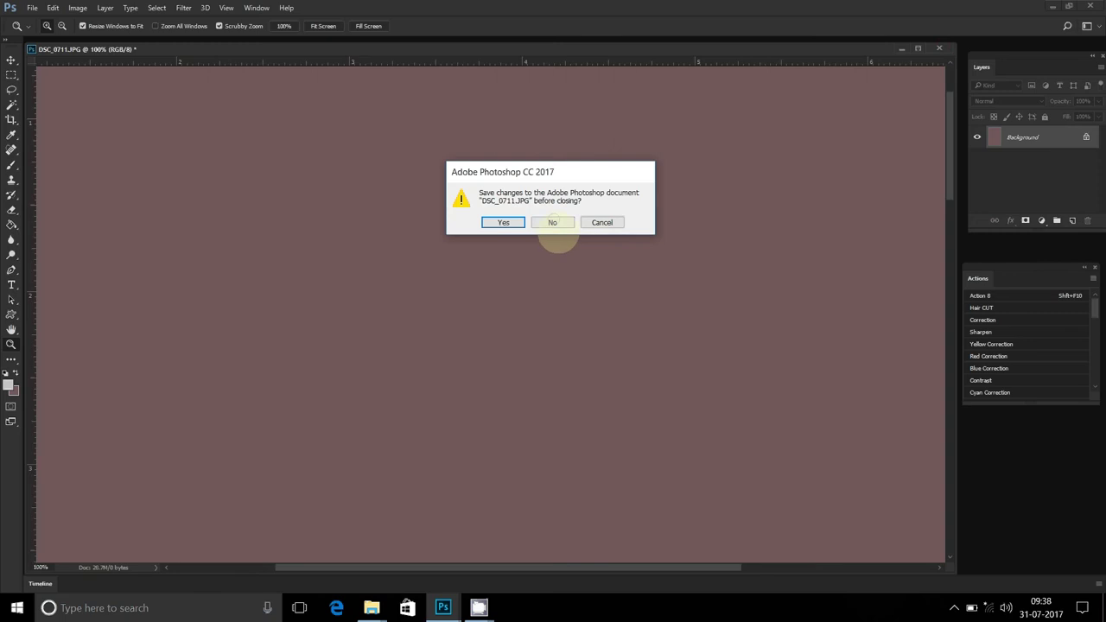
left_click(551, 221)
key("ctrl+v")
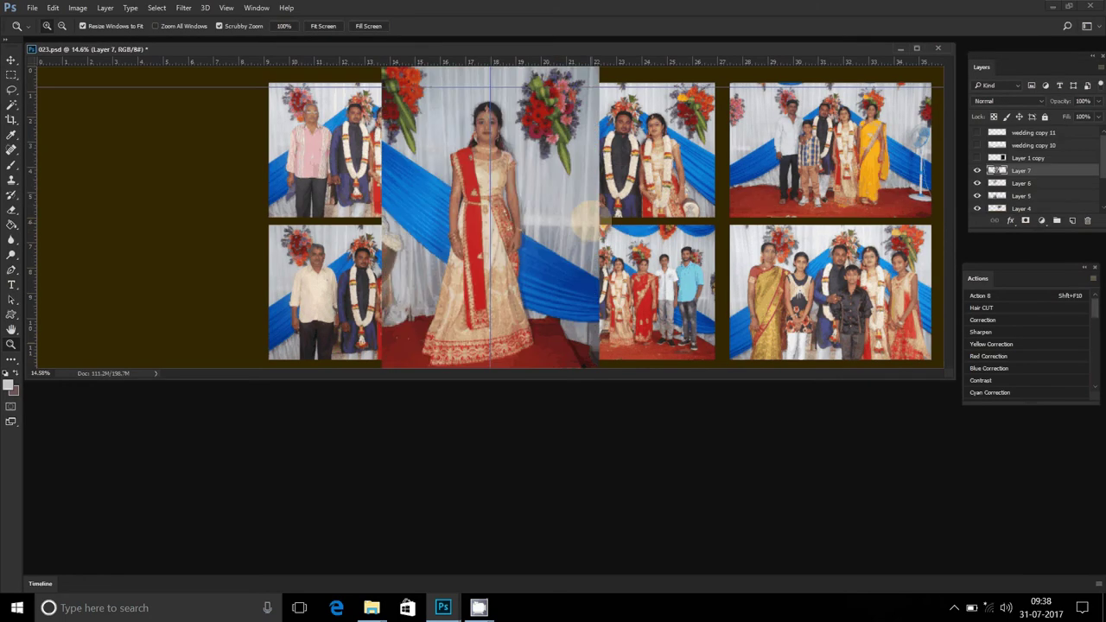
key("v")
mouse_move(490, 228)
left_mouse_down()
mouse_move(165, 229)
mouse_move(125, 204)
left_mouse_up()
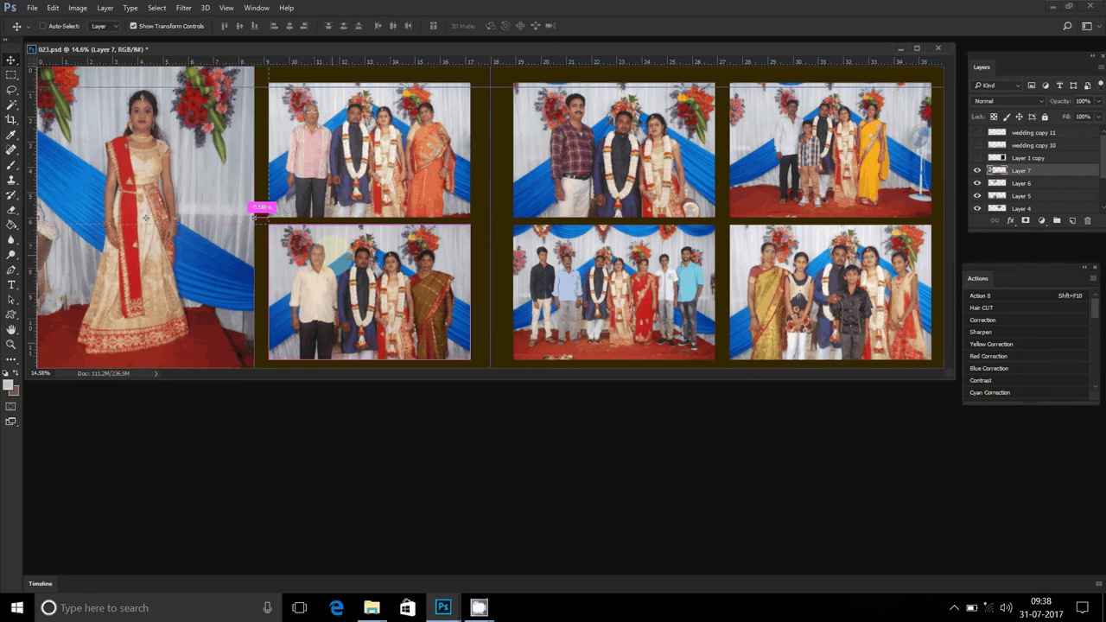
- Duplicate Layer 7 and try a Box Blur on the original, then cancel it
key("ctrl+j")
left_click(1062, 184)
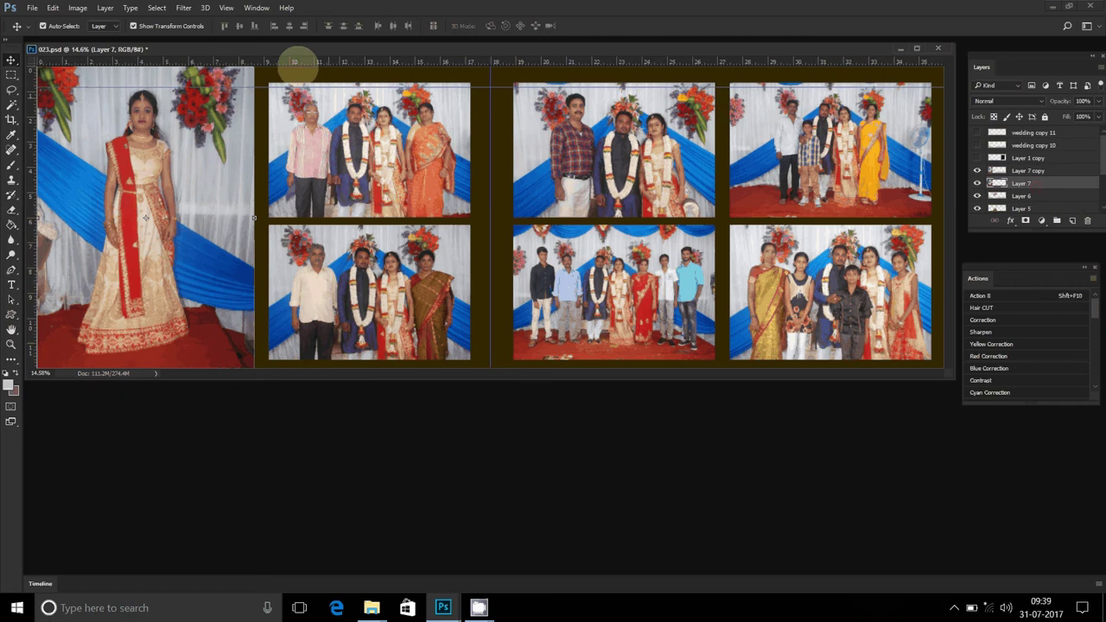
left_click(183, 8)
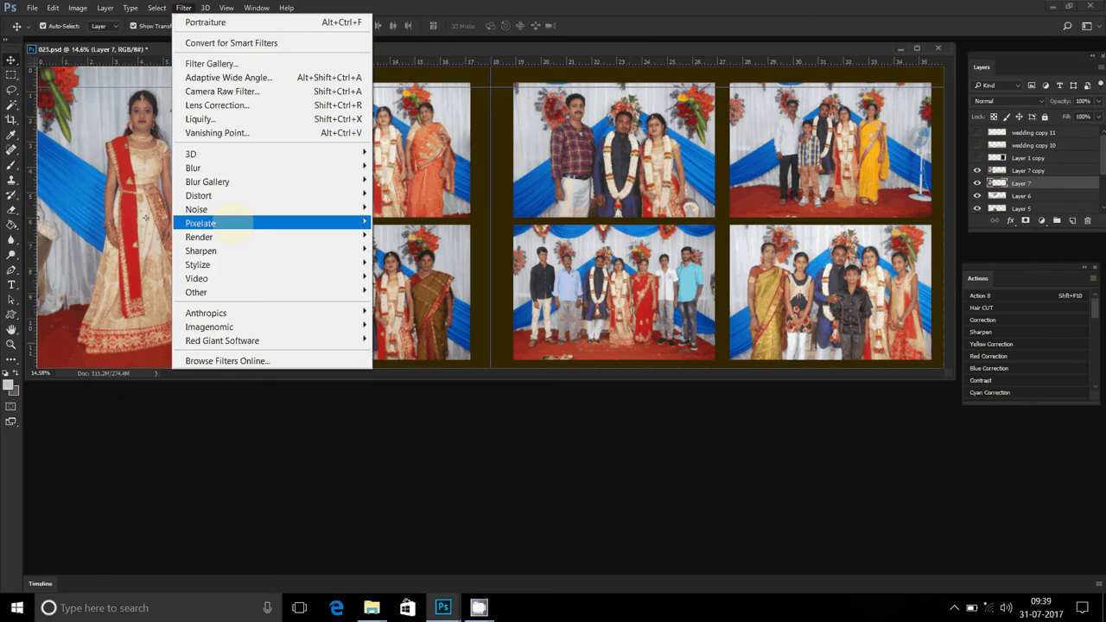
mouse_move(207, 168)
left_click(402, 208)
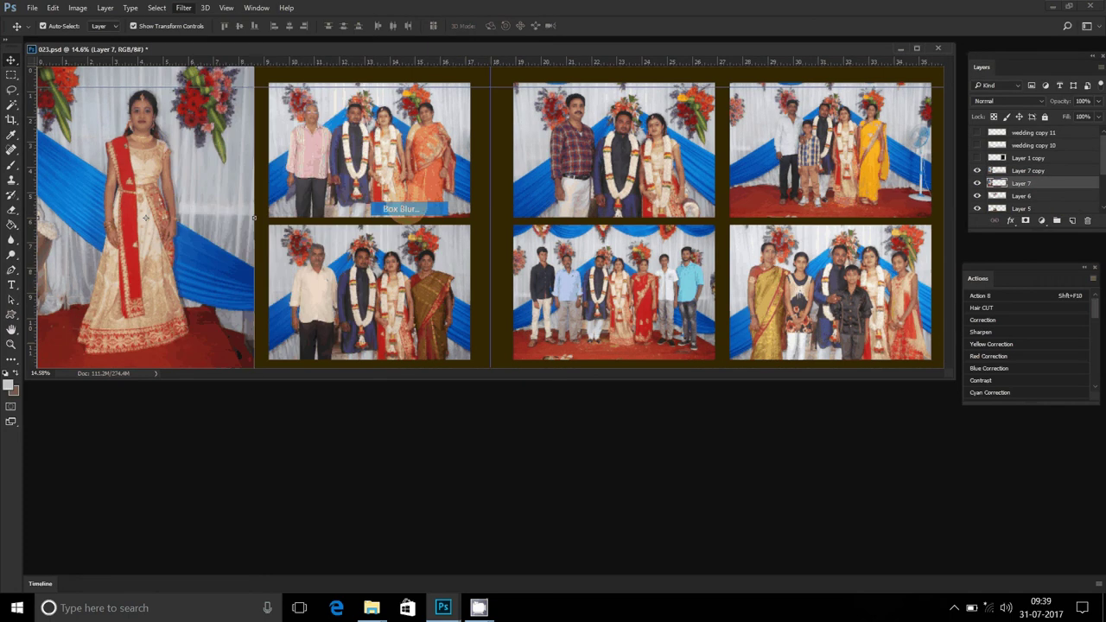
left_click(613, 180)
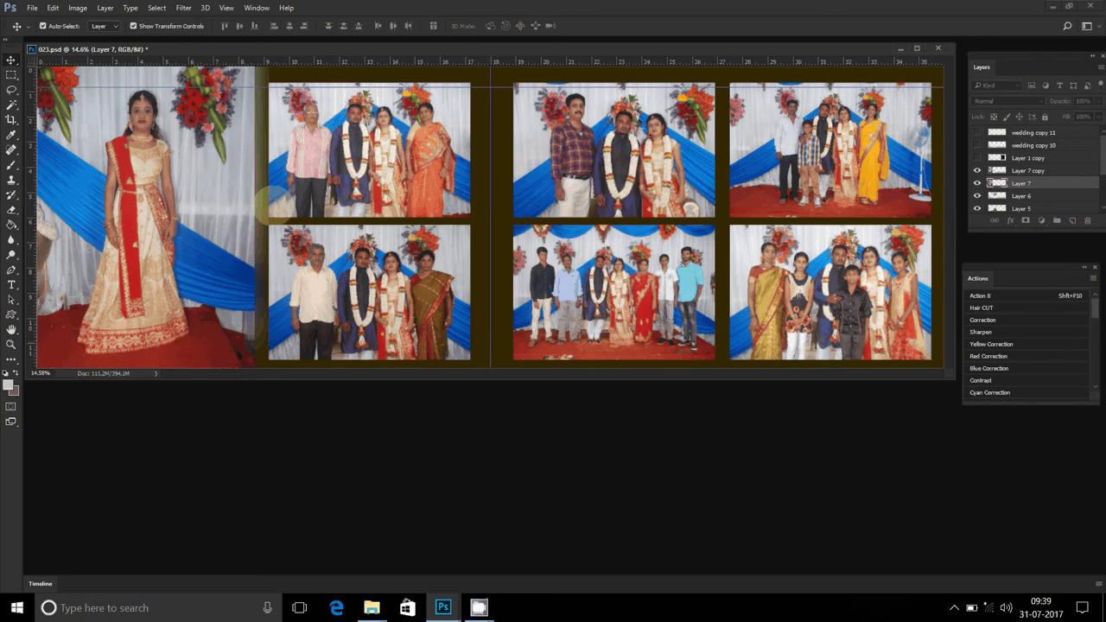
- Erase the Layer 7 copy's right and lower-right edges so they fade into the background
left_click(227, 198)
key("e")
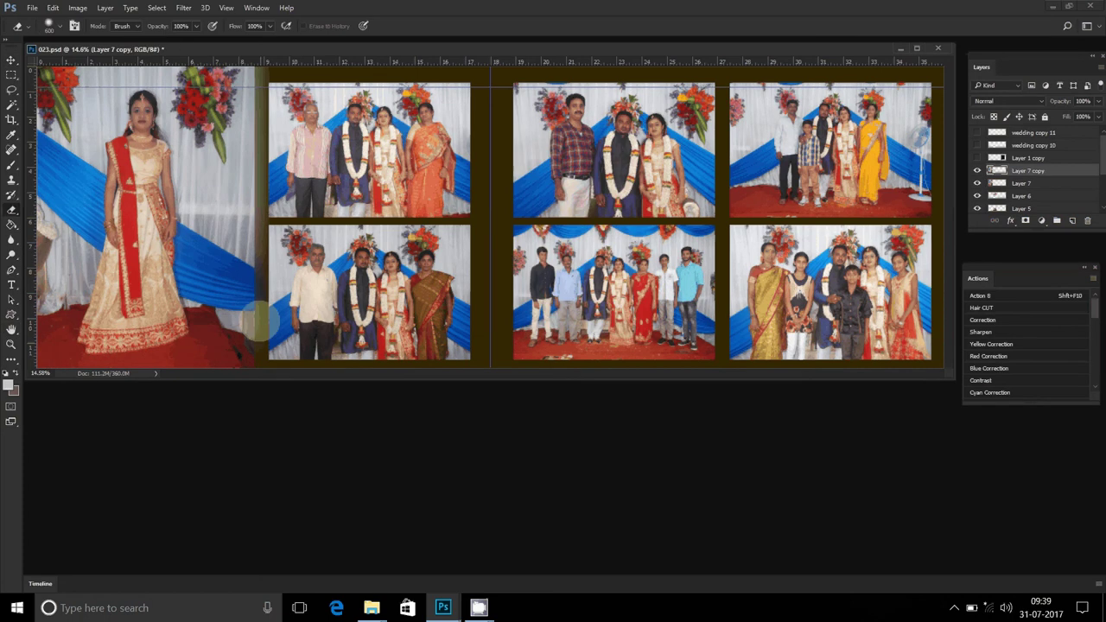
left_click_drag(259, 320, 258, 78)
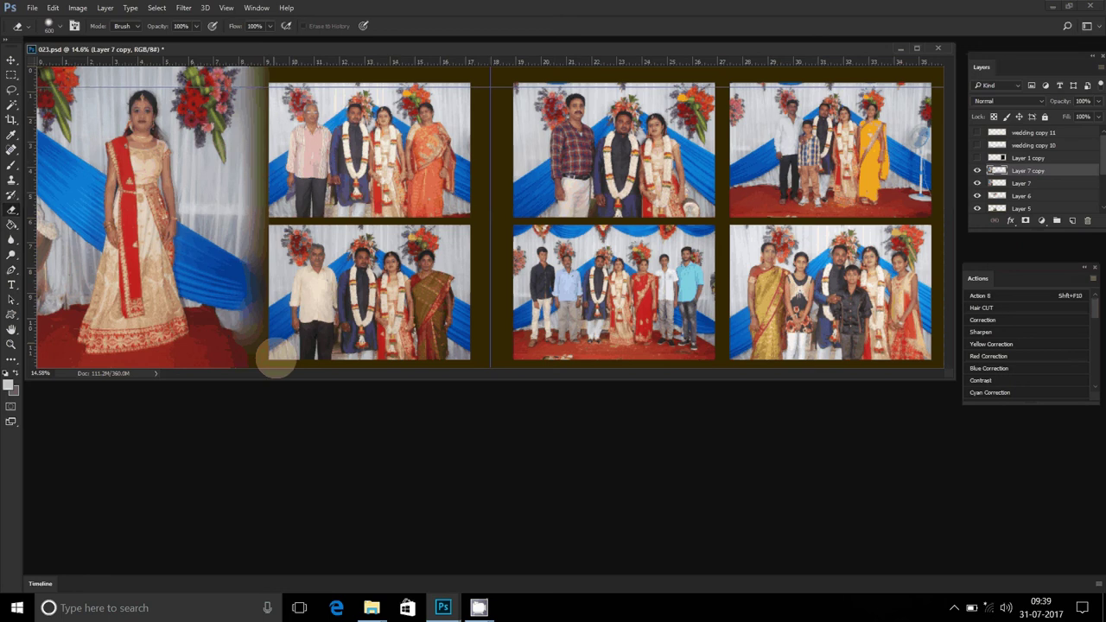
left_click_drag(309, 148, 361, 183)
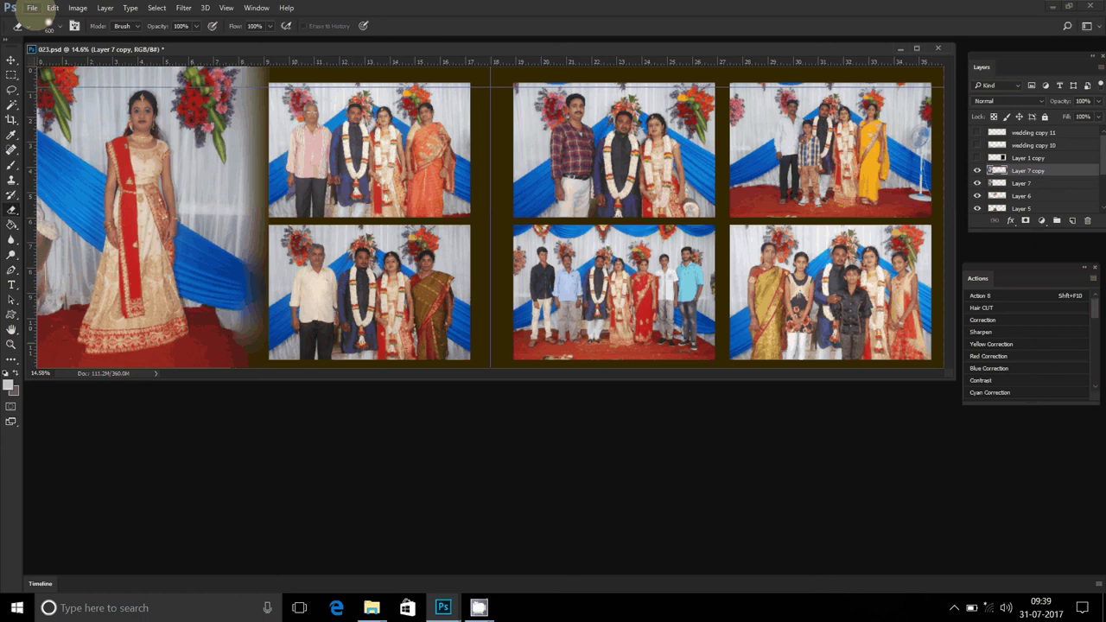
left_click(104, 7)
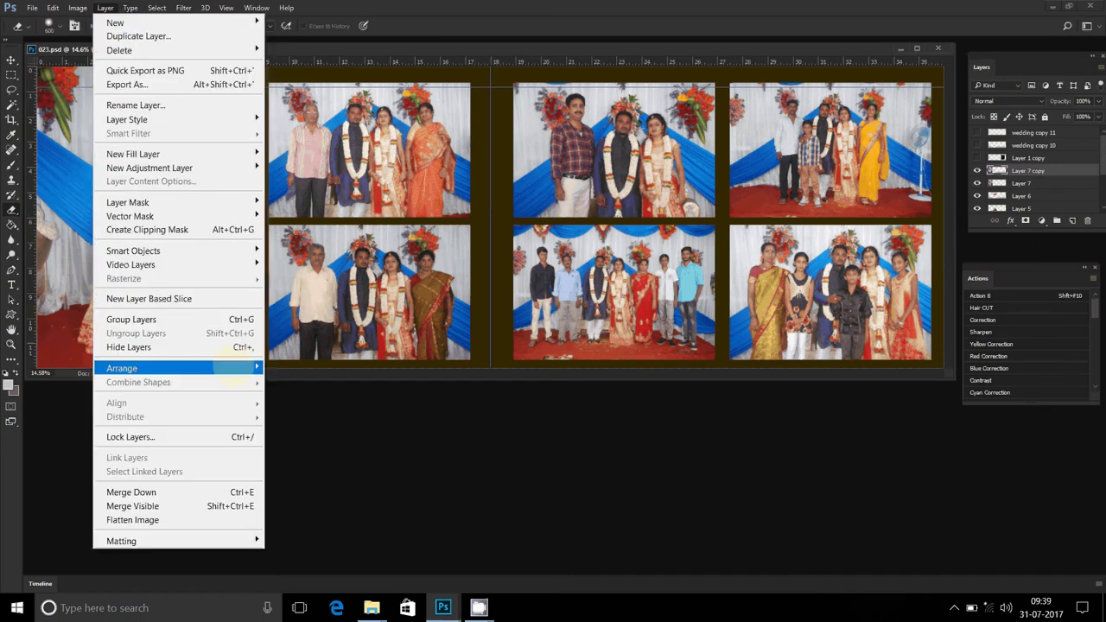
- Merge the visible layers and choose the destination folder on the DATA (D:) drive in Save As
left_click(201, 506)
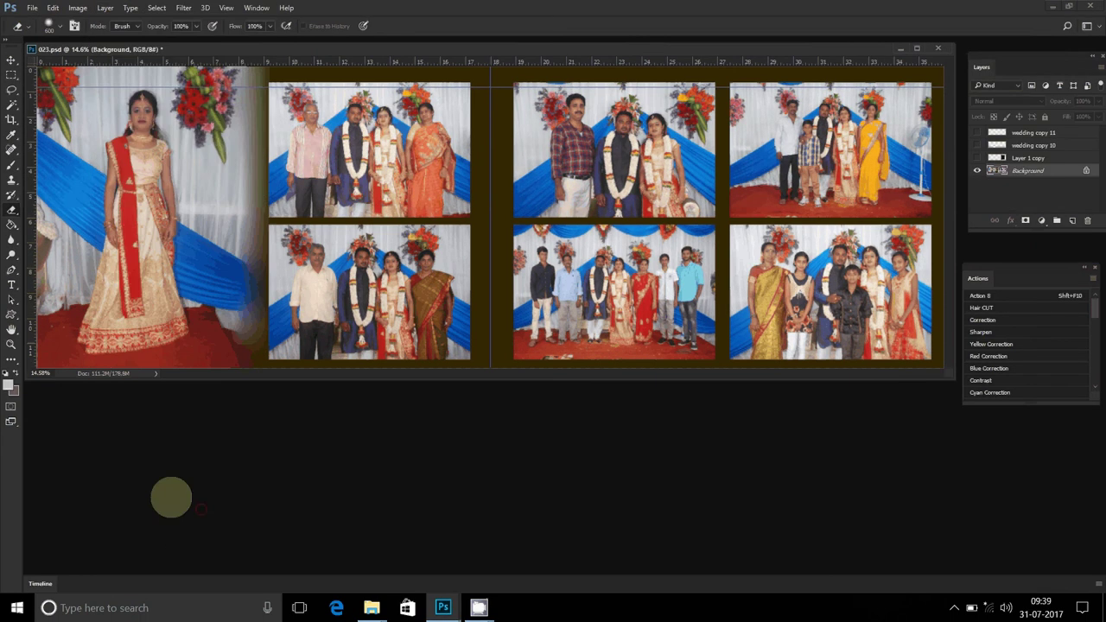
left_click(31, 8)
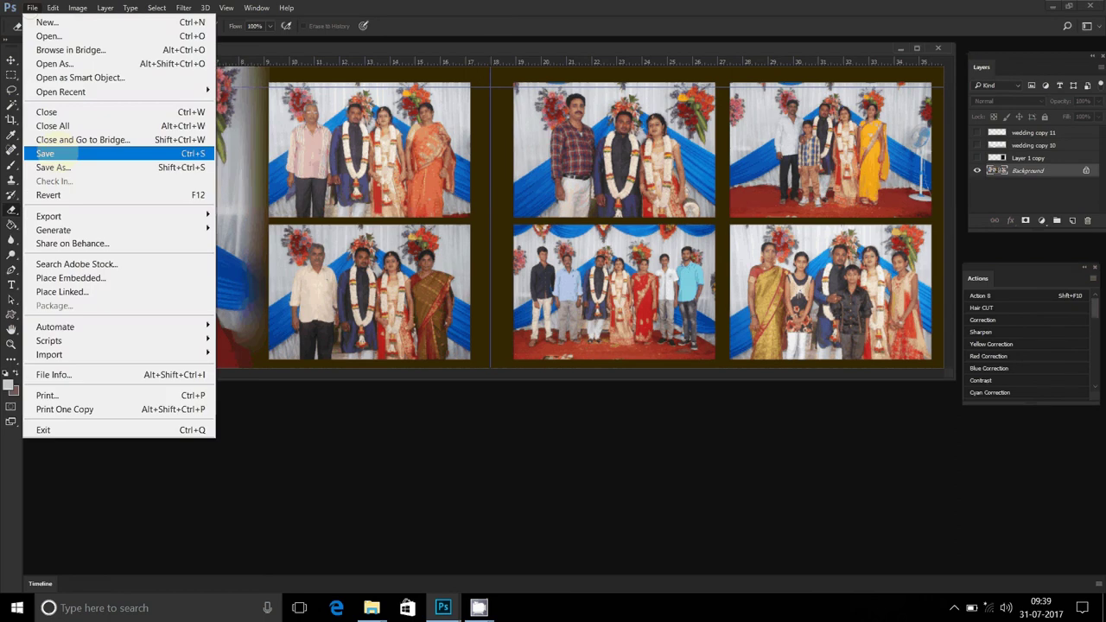
left_click(53, 166)
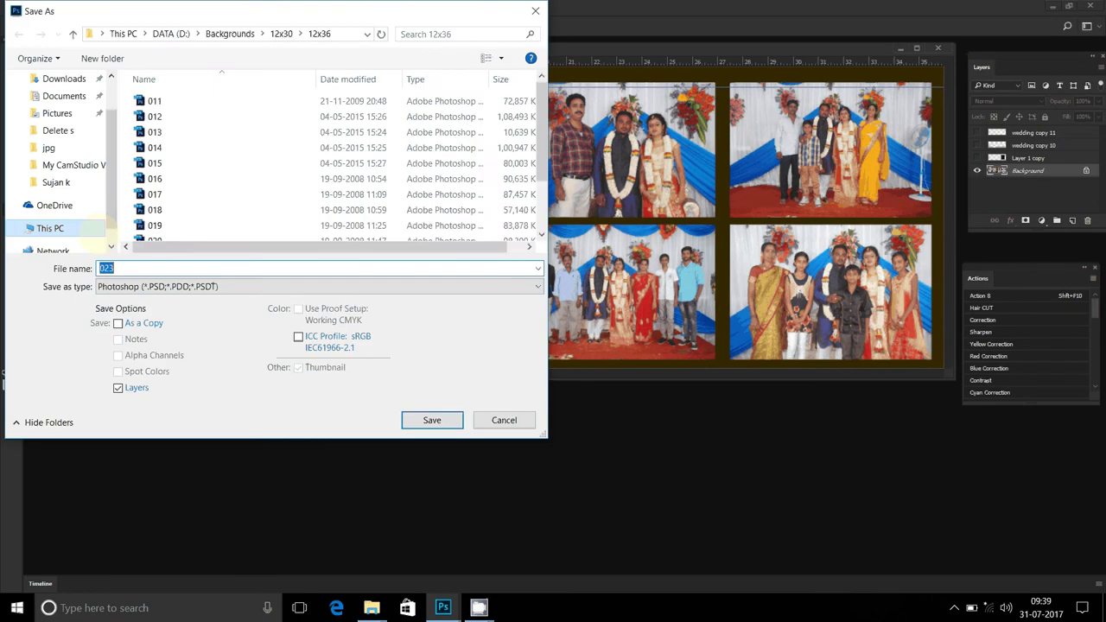
left_click(50, 228)
left_click(227, 113)
double_click(224, 114)
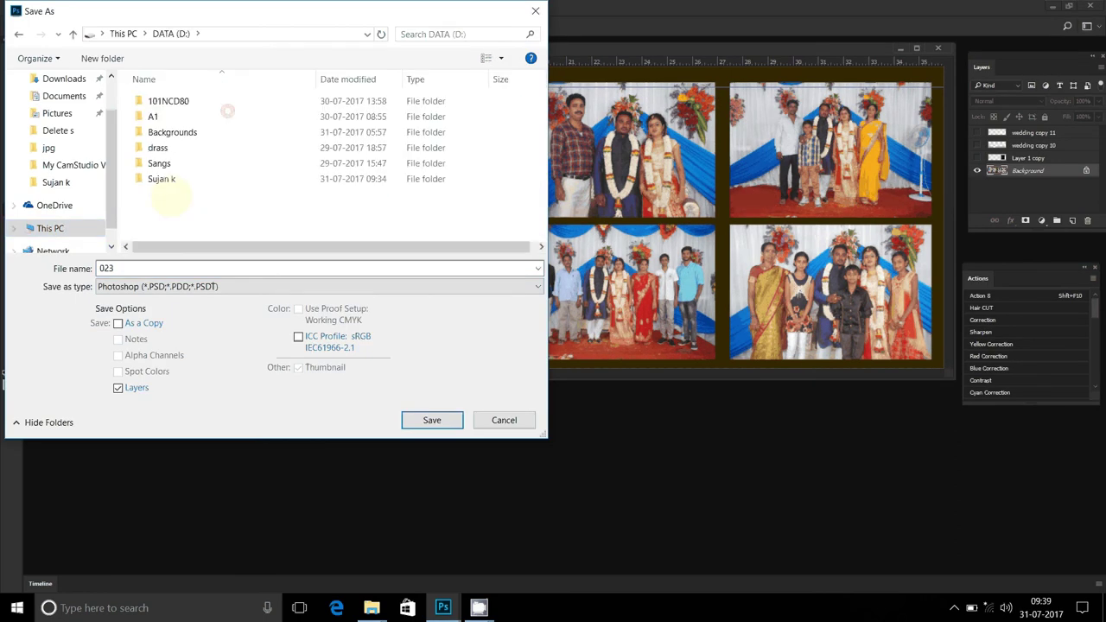
double_click(160, 177)
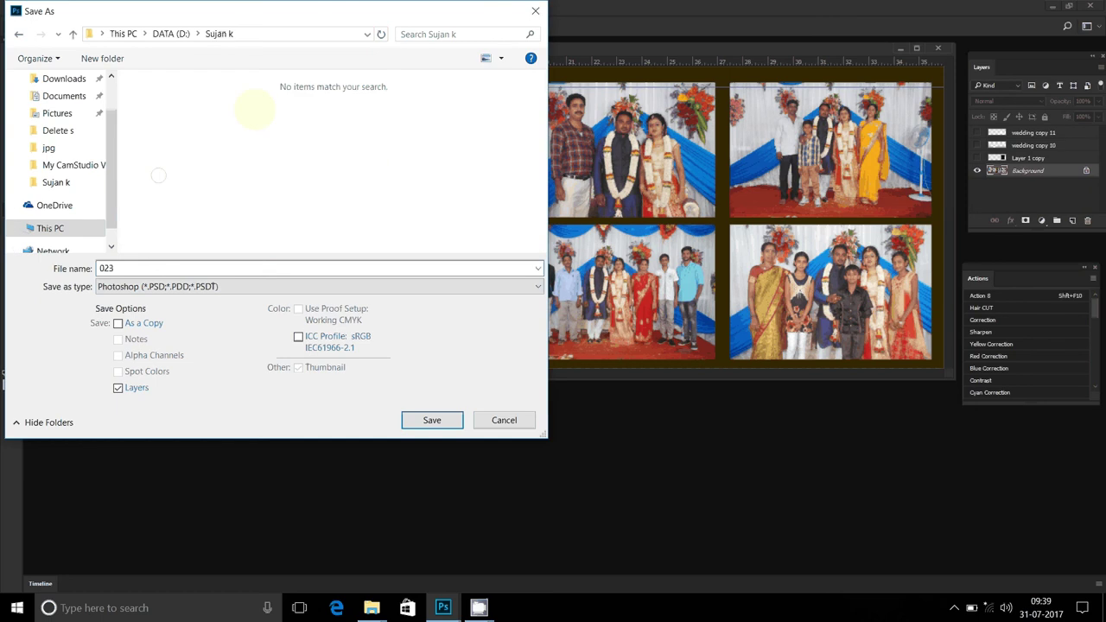
- Save the spread as a JPEG named 12 at Quality 12 (Maximum)
left_click(224, 285)
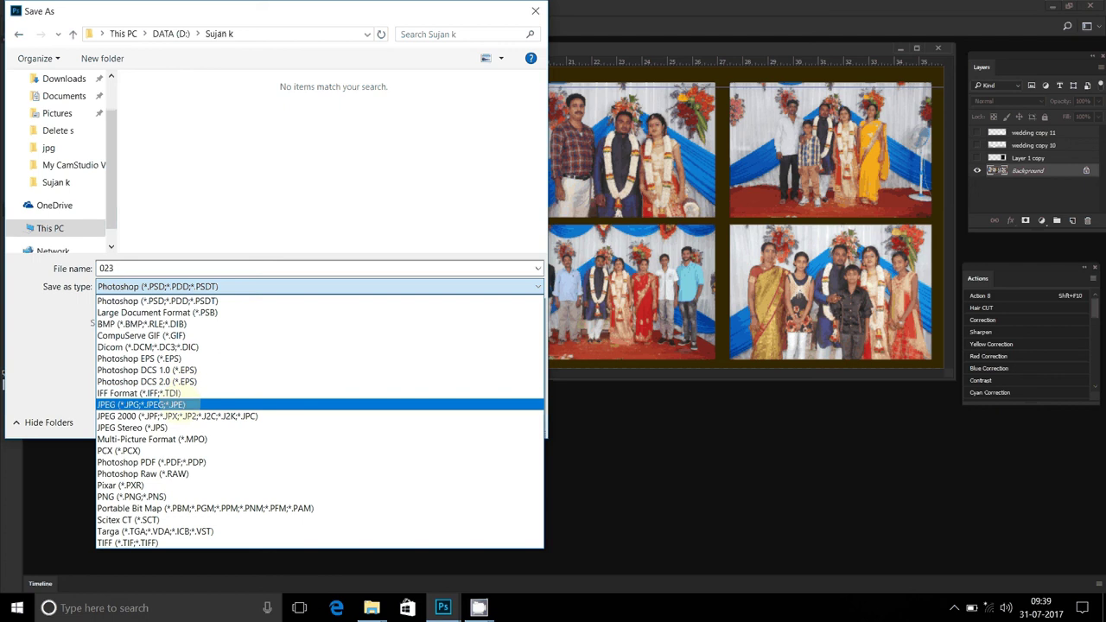
left_click(180, 403)
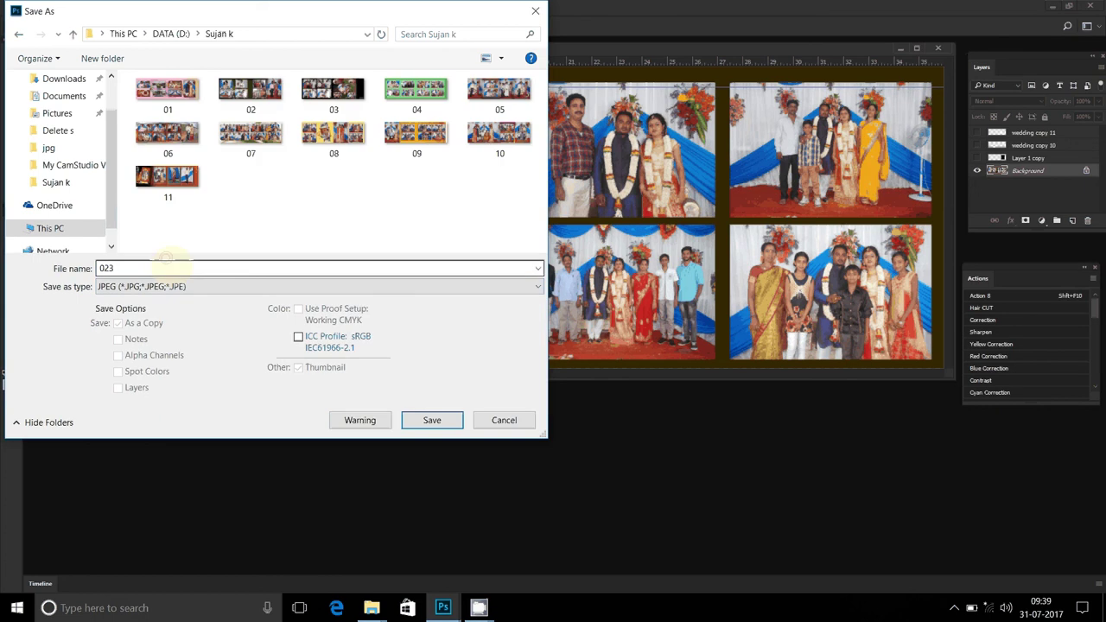
double_click(168, 266)
type("12")
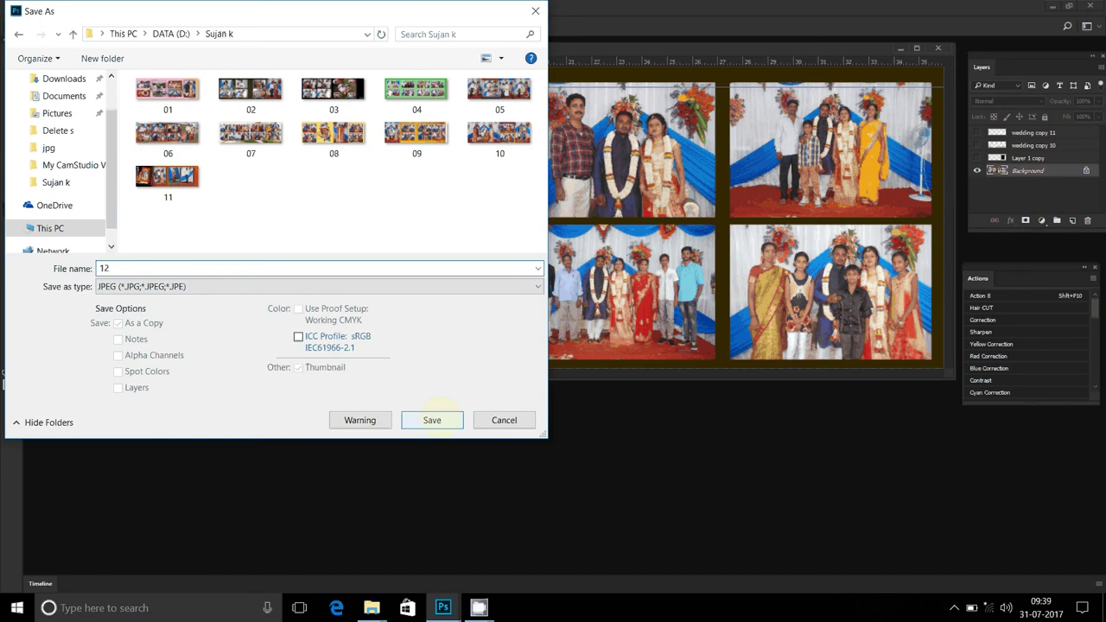
left_click(435, 420)
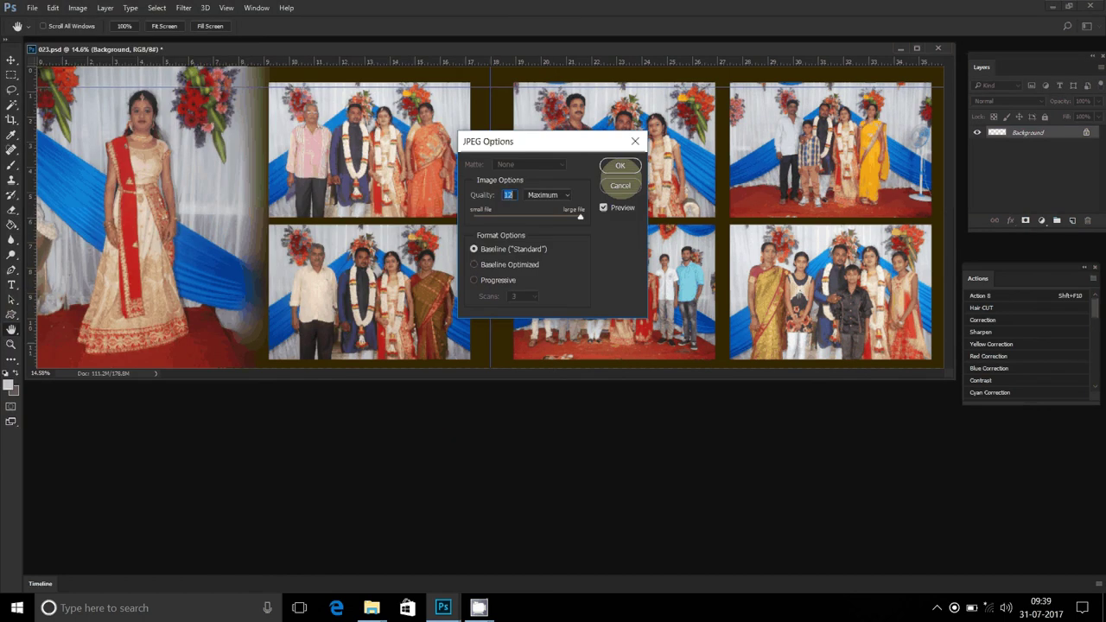
left_click(619, 165)
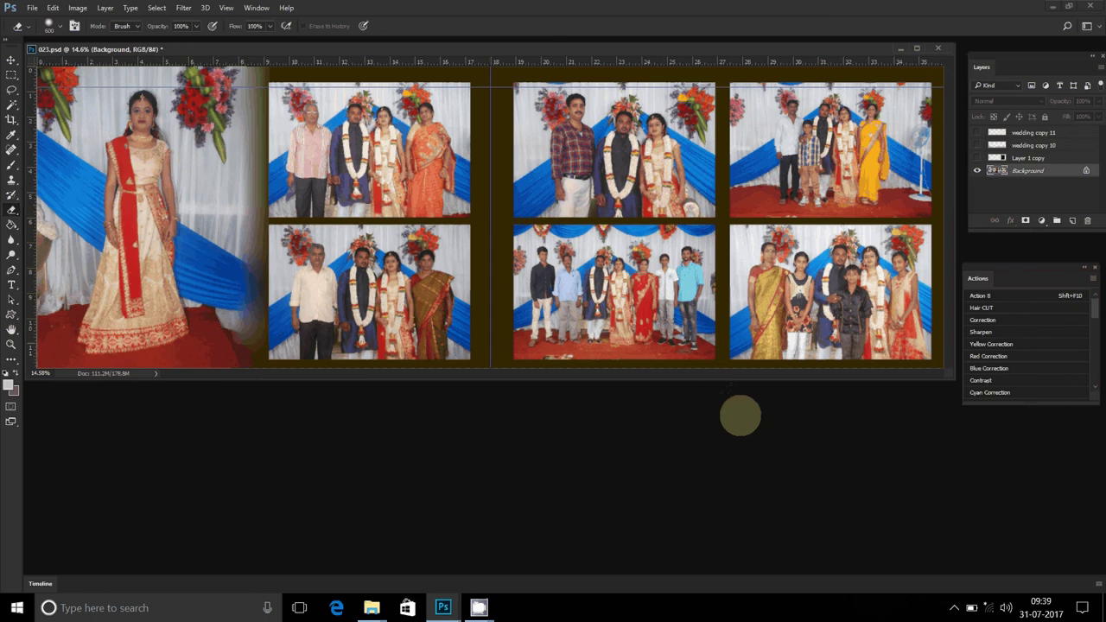
- Reopen the saved 12.jpg to check the album spread
key("ctrl+o")
left_click(250, 220)
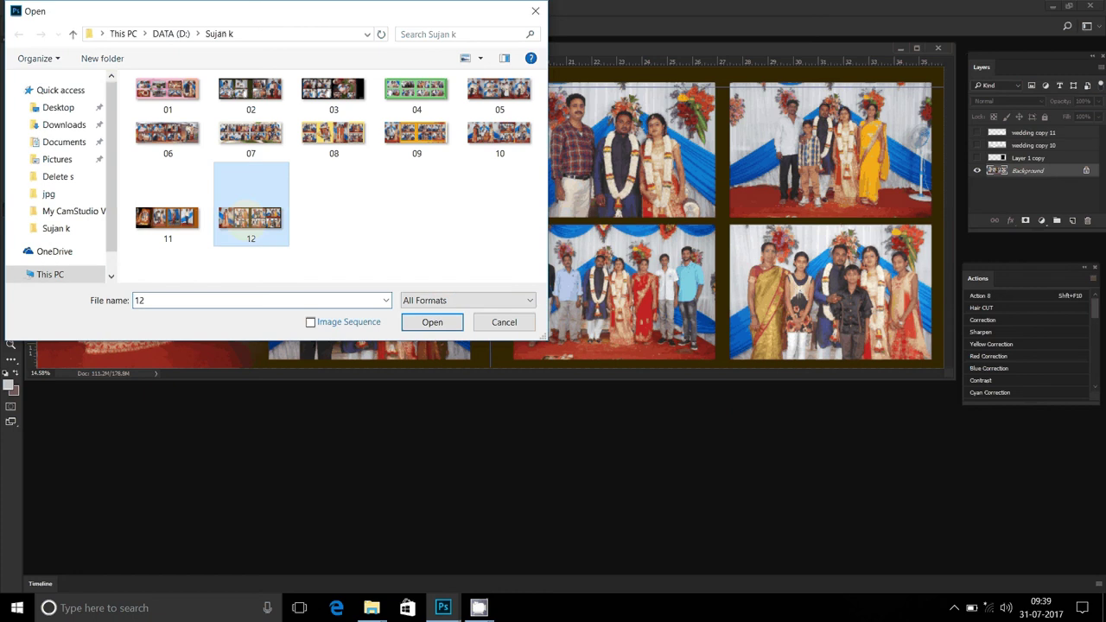
left_click(432, 321)
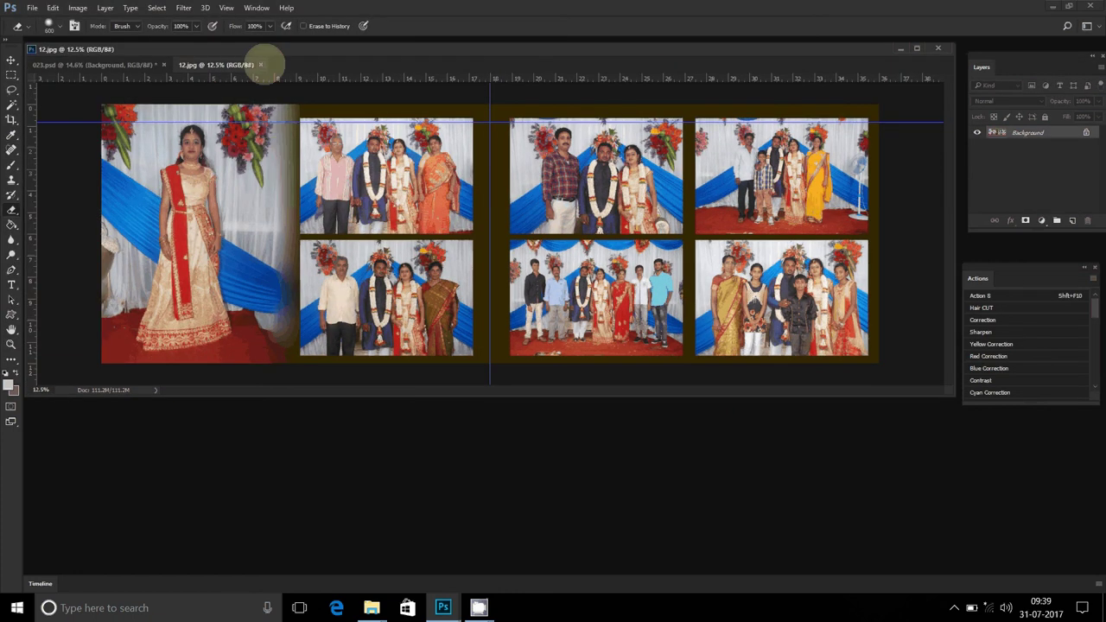
- Close 12.jpg, then close 023.psd without saving
left_click(260, 65)
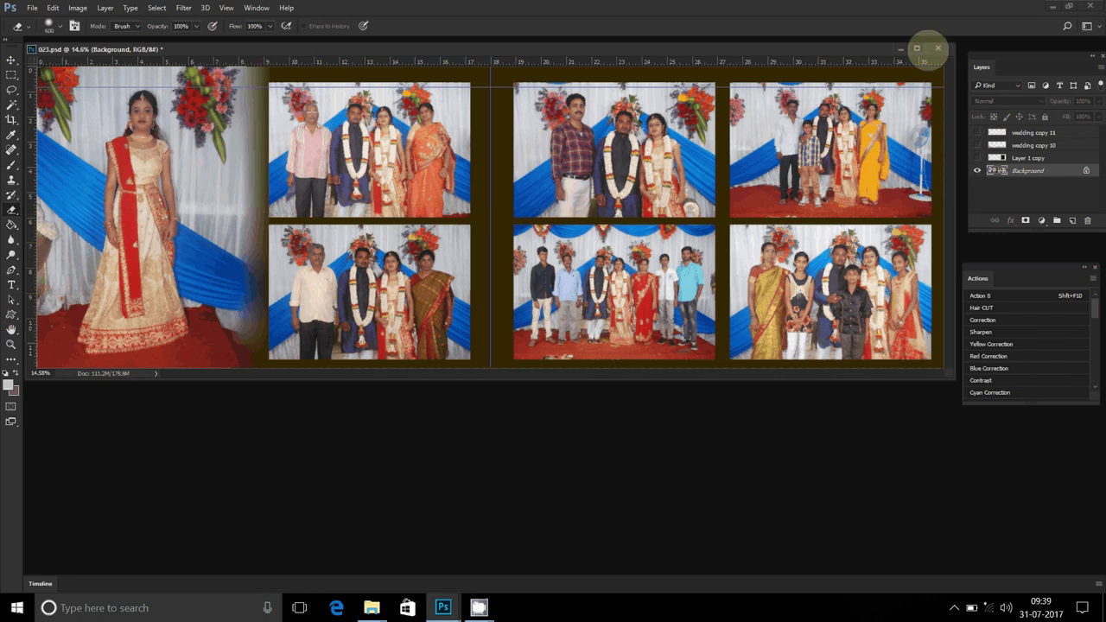
left_click(937, 48)
left_click(544, 222)
mouse_move(478, 607)
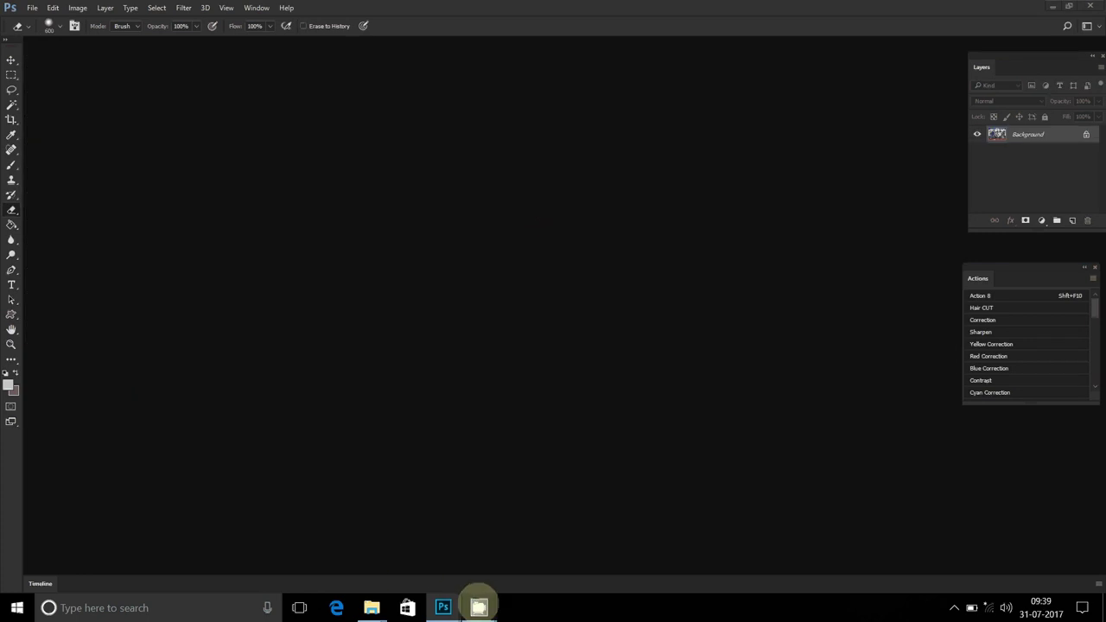